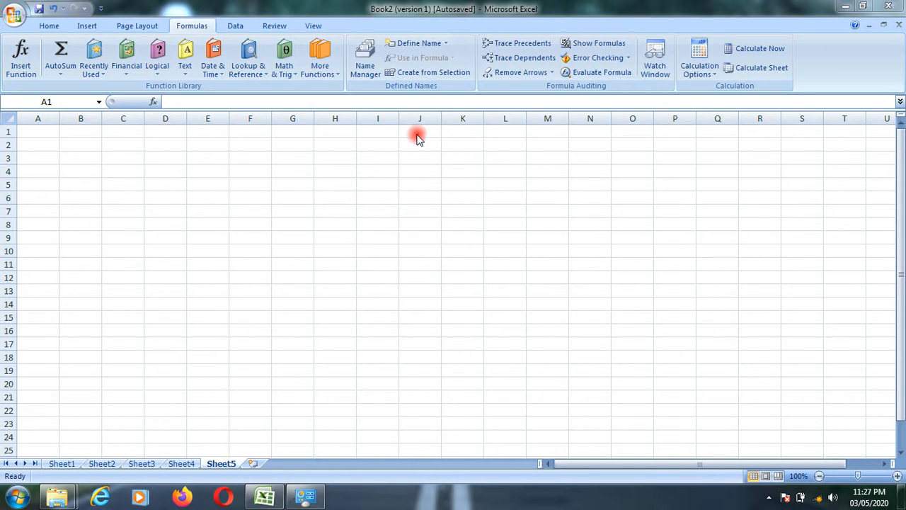
pyautogui.click(448, 46)
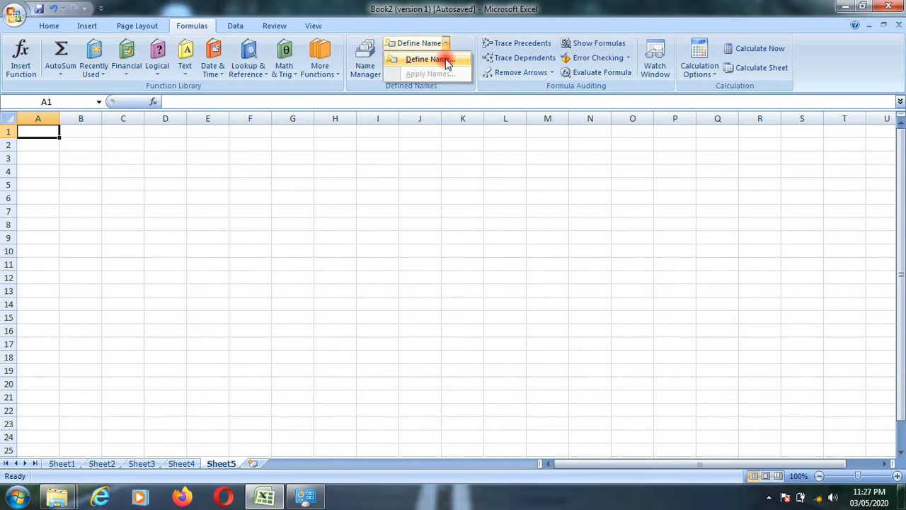
pyautogui.click(447, 61)
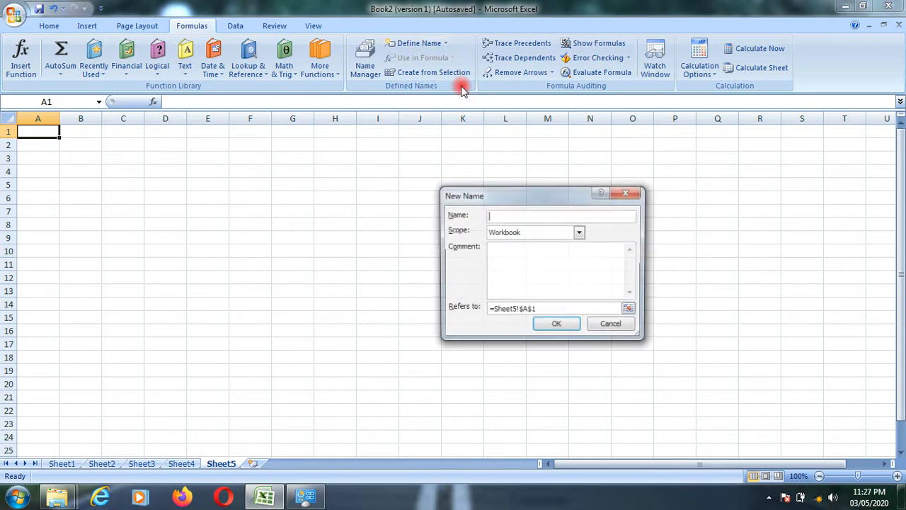
pyautogui.click(608, 327)
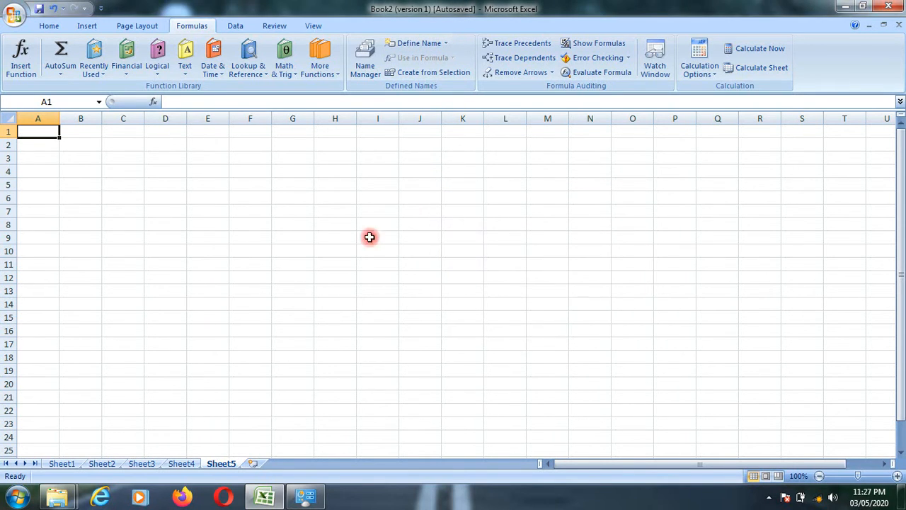
pyautogui.click(336, 214)
pyautogui.click(39, 132)
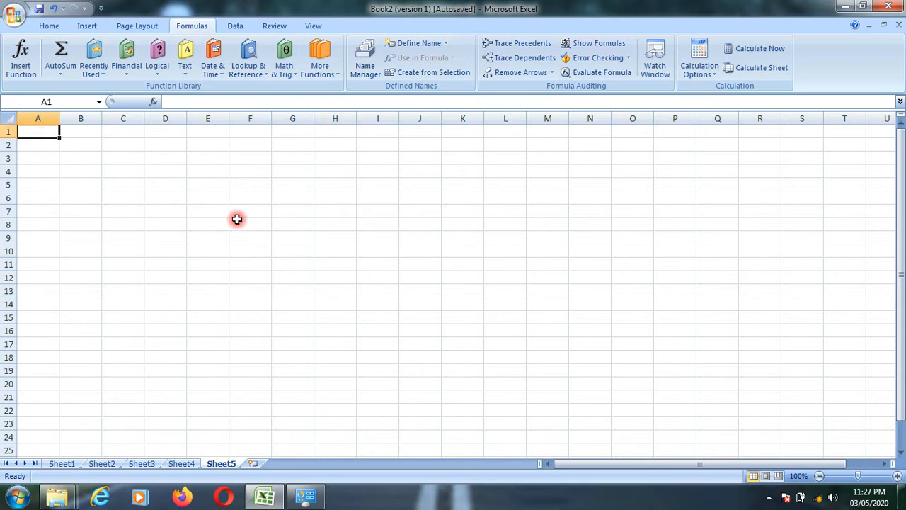
pyautogui.click(170, 161)
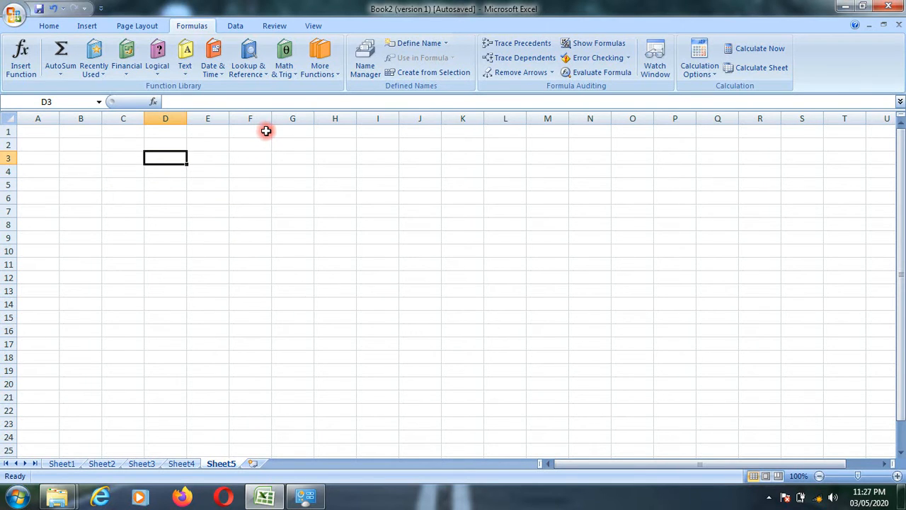
pyautogui.click(203, 183)
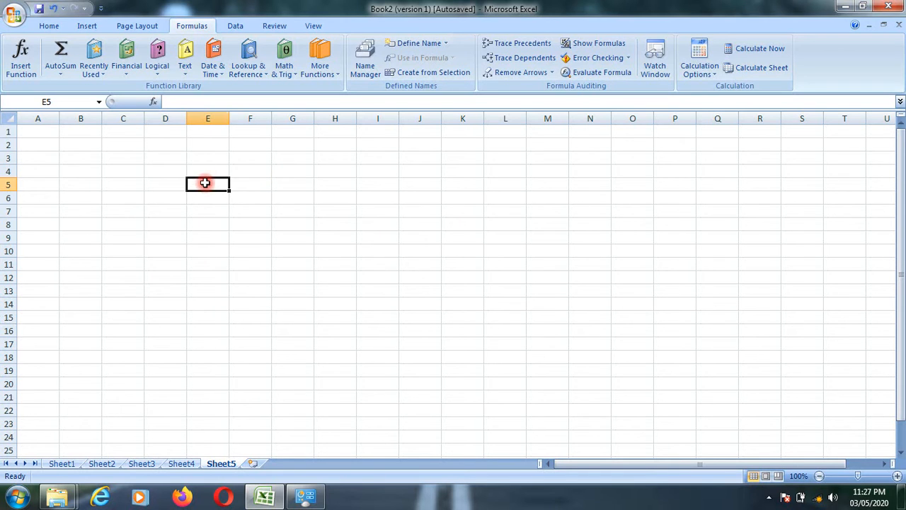
# Step: Define a workbook-scope name for cell D2, using a person's first name as the name
pyautogui.click(172, 149)
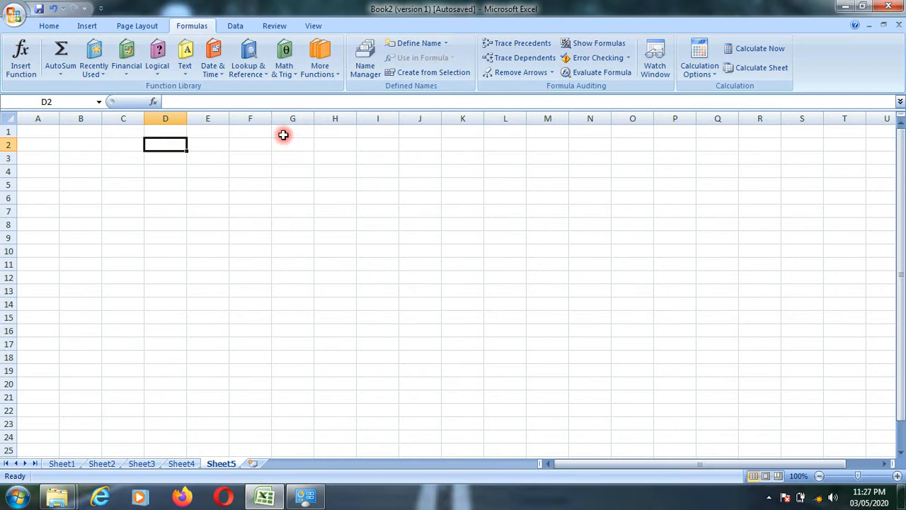
pyautogui.click(446, 44)
pyautogui.click(446, 59)
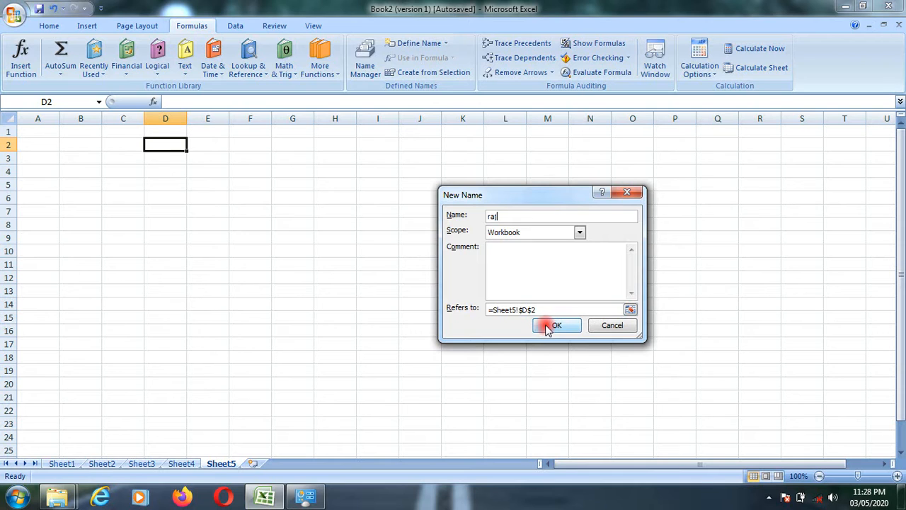
pyautogui.click(527, 215)
pyautogui.click(561, 330)
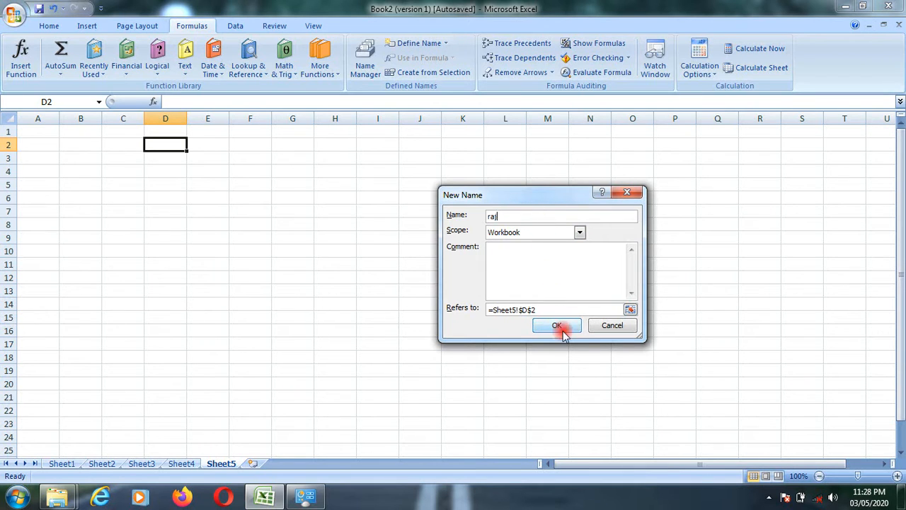
# Step: Compare the name shown for cell D2 with the references of the surrounding cells
pyautogui.click(424, 290)
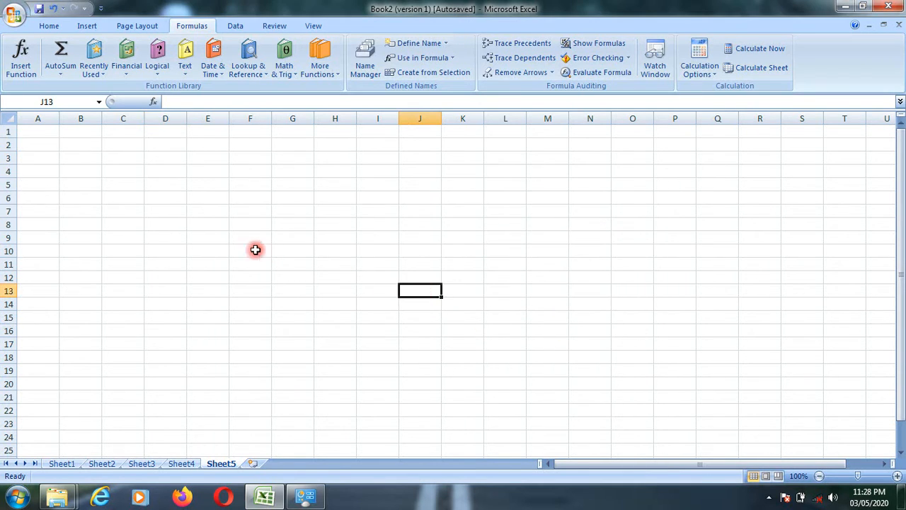
pyautogui.click(169, 175)
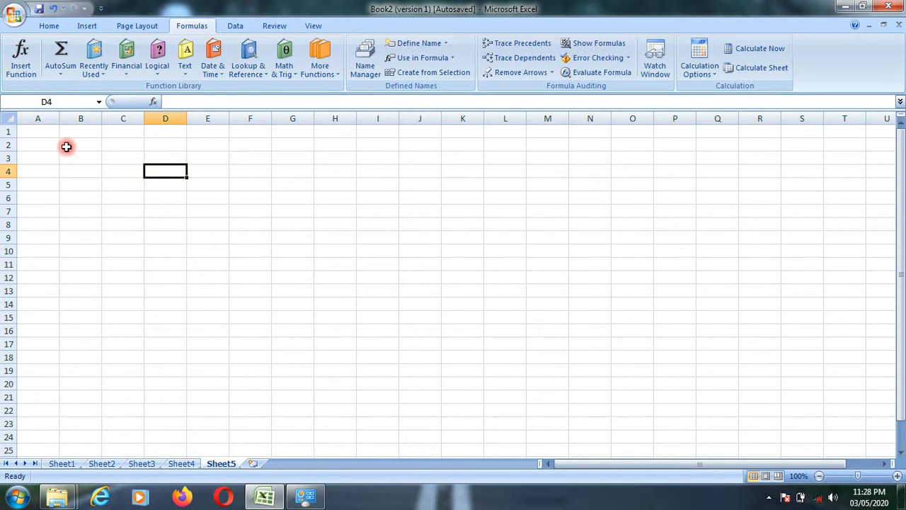
pyautogui.click(83, 234)
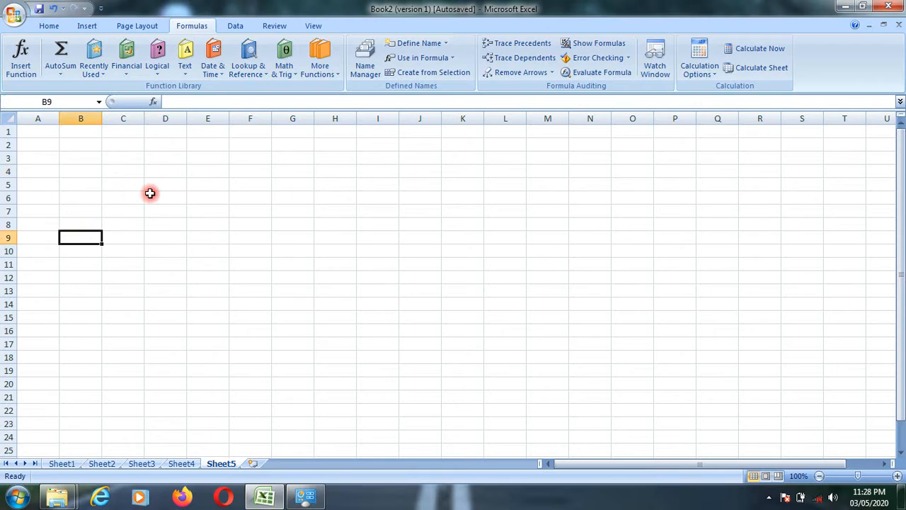
pyautogui.click(149, 195)
pyautogui.click(135, 202)
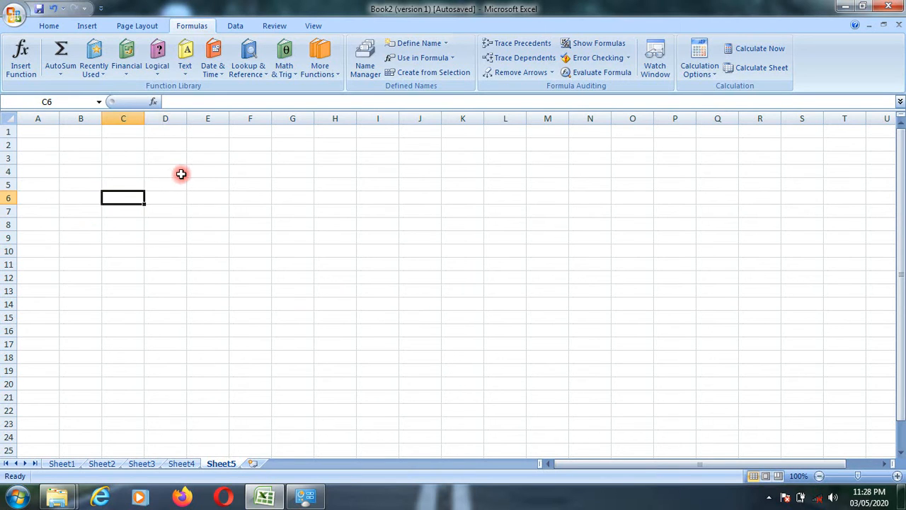
pyautogui.press('Up')
pyautogui.press('Up')
pyautogui.press('Up')
pyautogui.press('Right')
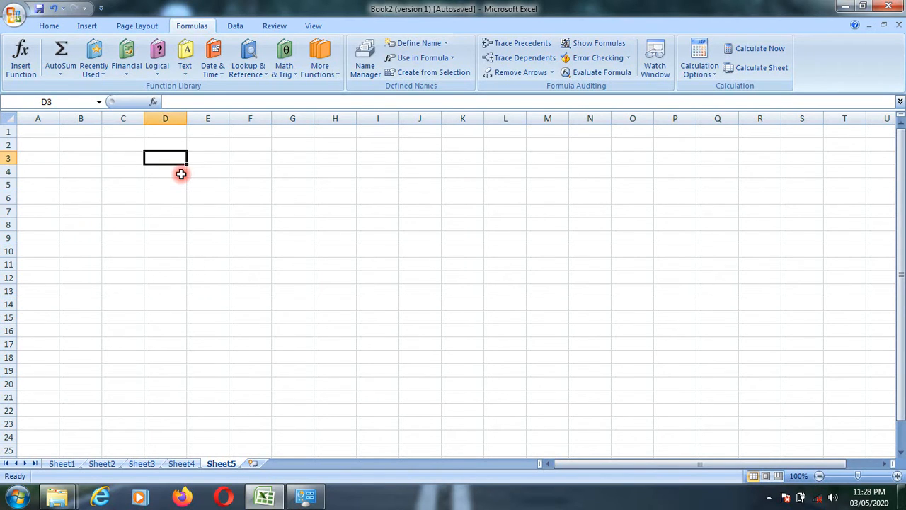
pyautogui.press('Up')
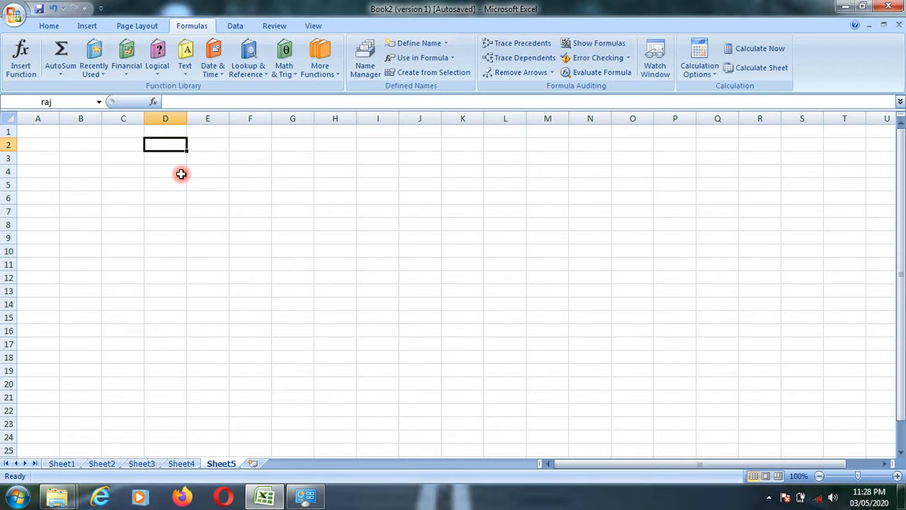
pyautogui.press('Left')
pyautogui.press('Right')
pyautogui.press('Left')
pyautogui.press('Right')
pyautogui.press('Right')
pyautogui.press('Right')
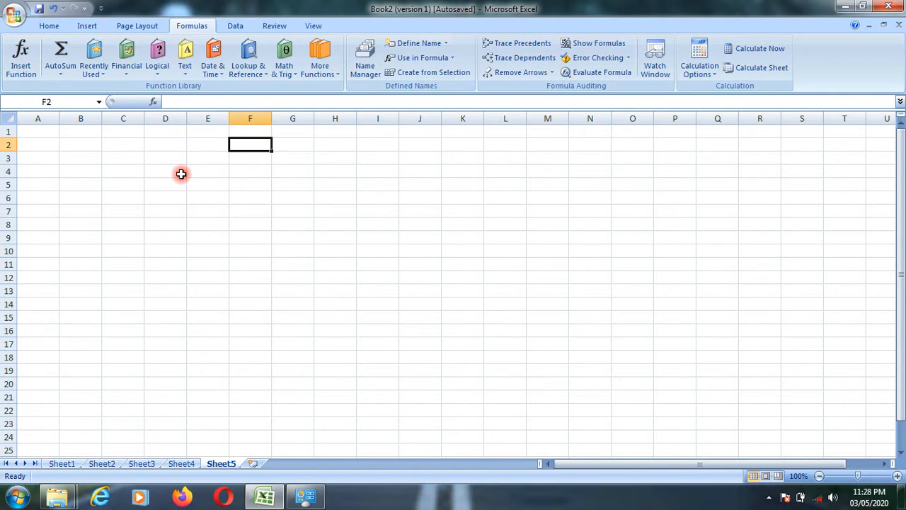
# Step: Enter the values 45, 45, 60 and 70 across cells B2 to E2
pyautogui.press('Left')
pyautogui.press('Left')
pyautogui.press('Left')
pyautogui.press('Left')
pyautogui.press('Right')
pyautogui.press('Left')
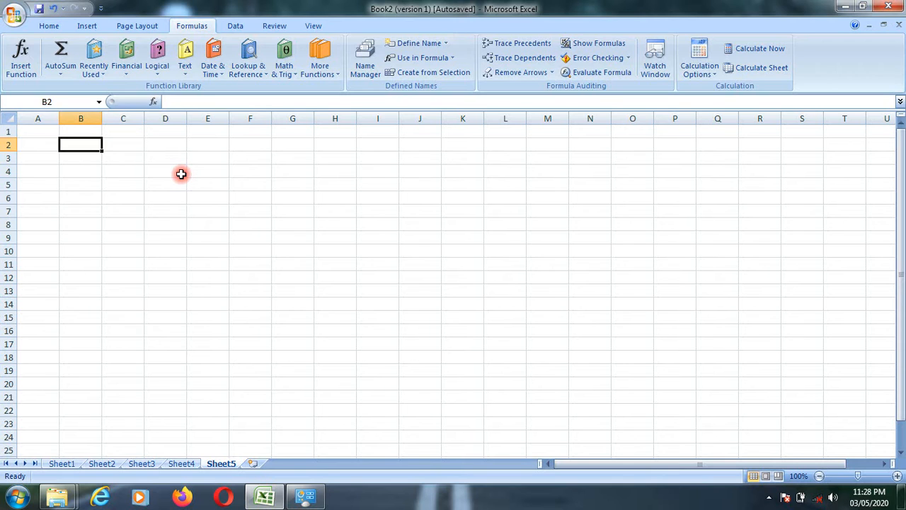
pyautogui.write('45')
pyautogui.press('Right')
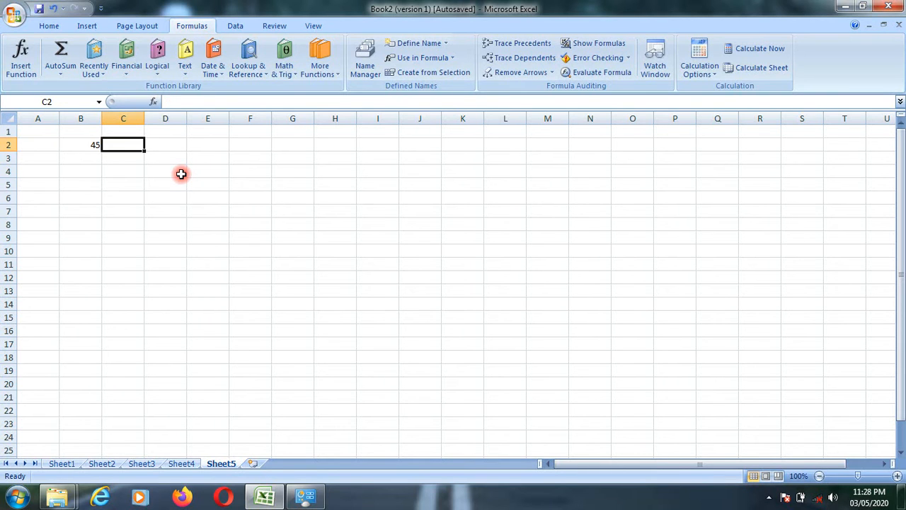
pyautogui.write('45')
pyautogui.press('Right')
pyautogui.write('45')
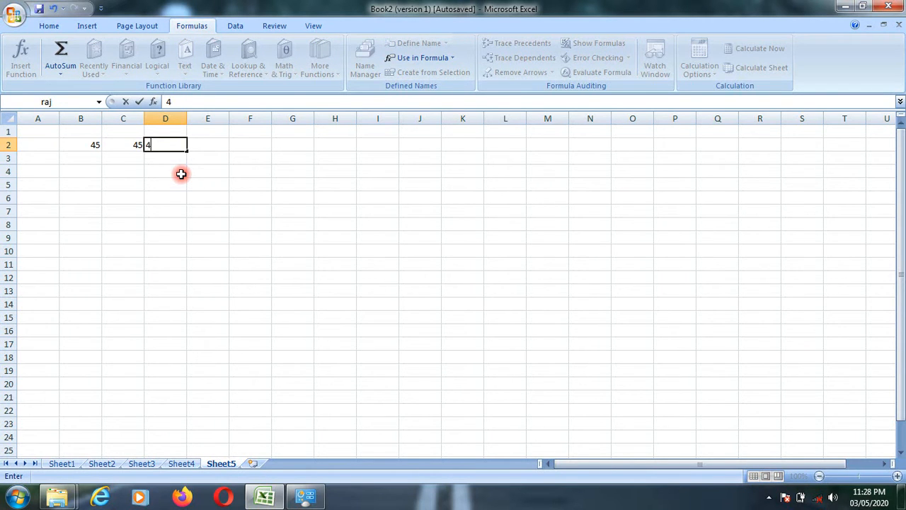
pyautogui.press('BackSpace')
pyautogui.write('60')
pyautogui.press('Right')
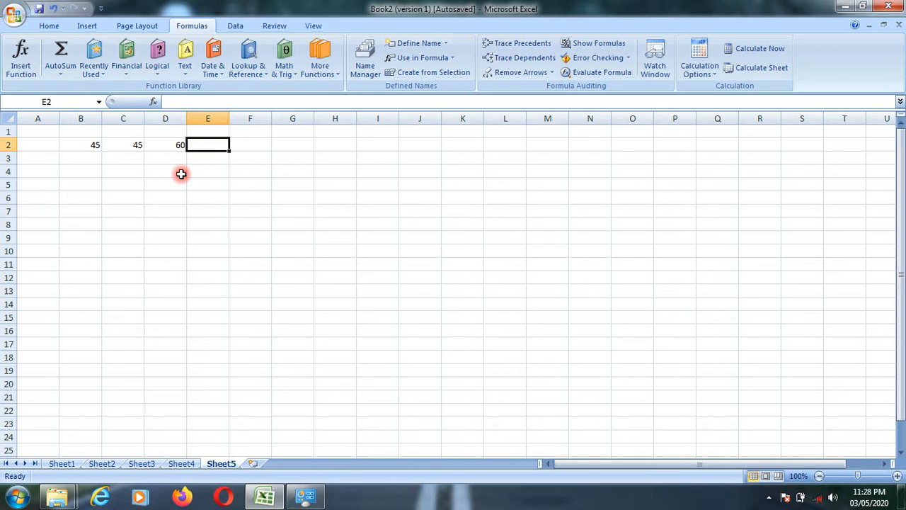
pyautogui.write('70')
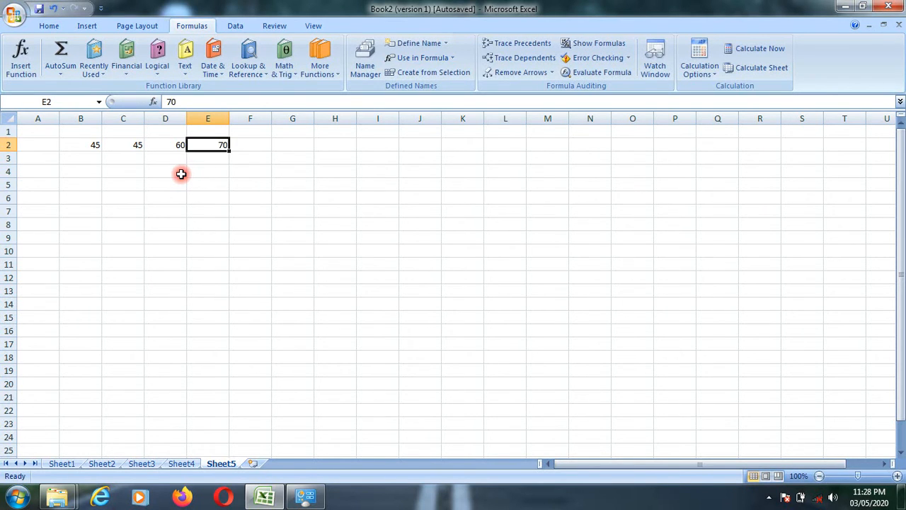
# Step: Enter a SUM formula in F2 with B2, C2, the named cell D2 and E2 as separate arguments
pyautogui.press('Right')
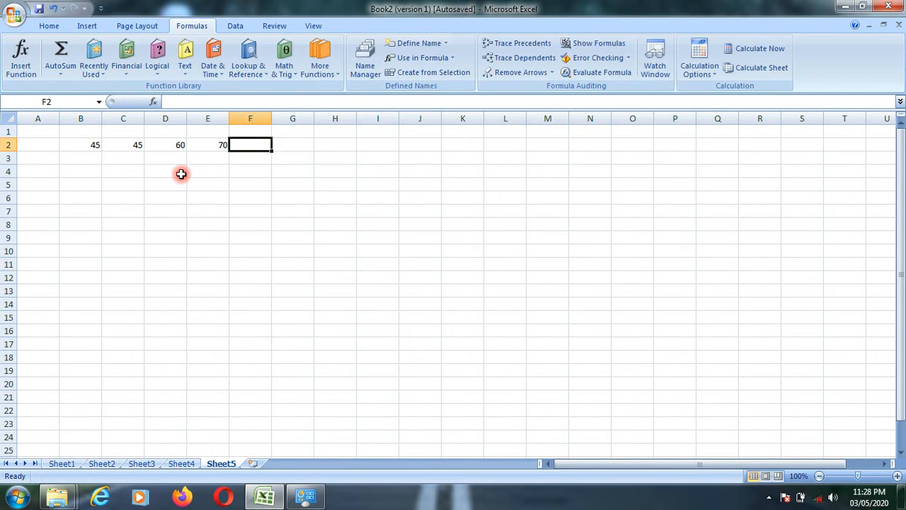
pyautogui.write('=sum')
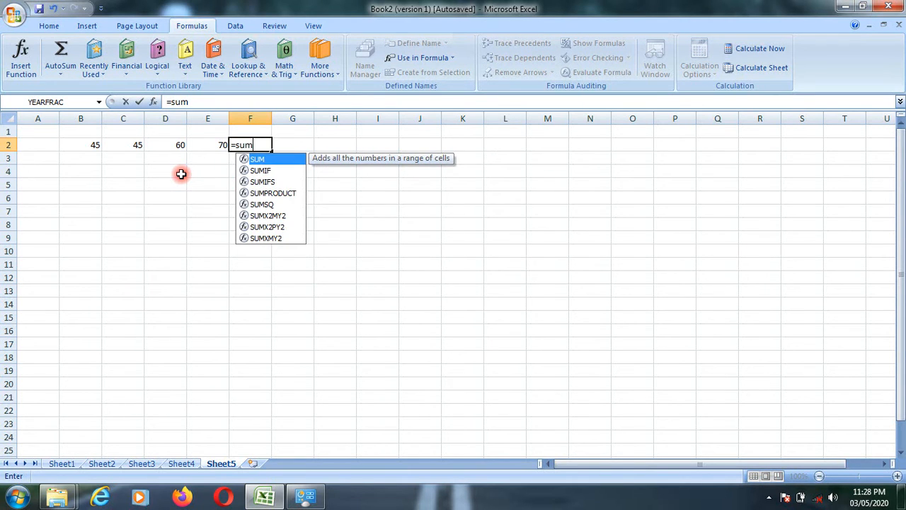
pyautogui.write('(')
pyautogui.moveTo(87, 139)
pyautogui.mouseDown()
pyautogui.moveTo(177, 141)
pyautogui.moveTo(96, 143)
pyautogui.mouseUp()
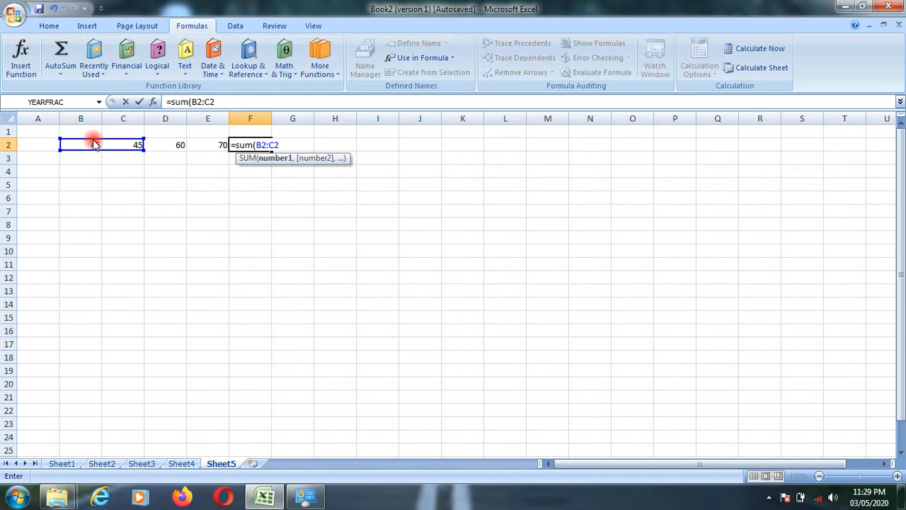
pyautogui.press('BackSpace')
pyautogui.press('BackSpace')
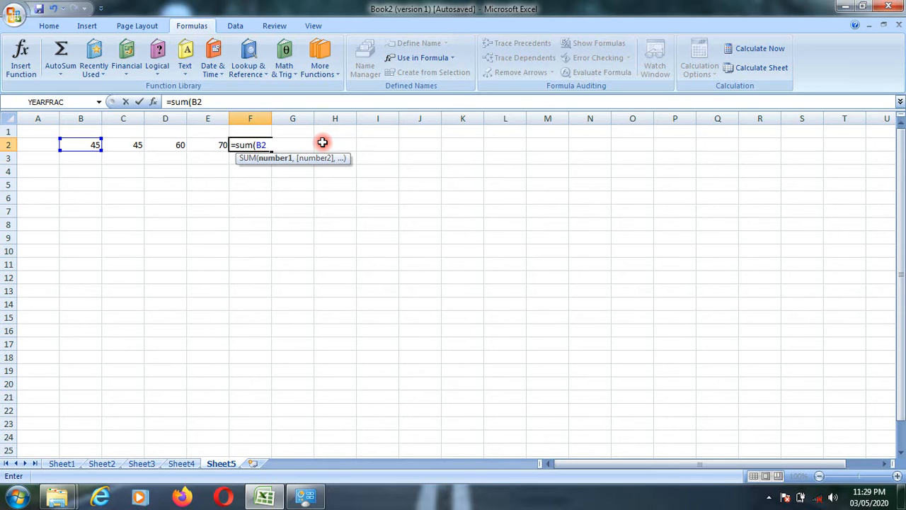
pyautogui.write(',')
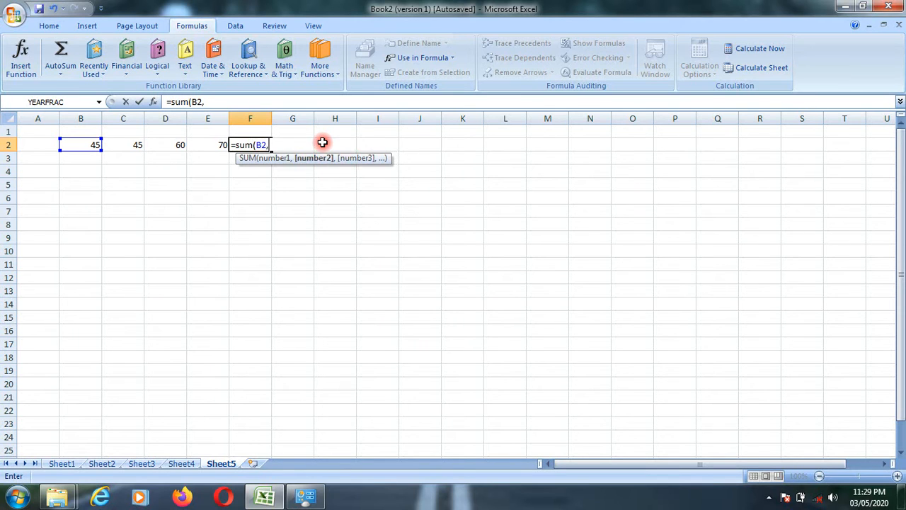
pyautogui.click(136, 144)
pyautogui.write(',')
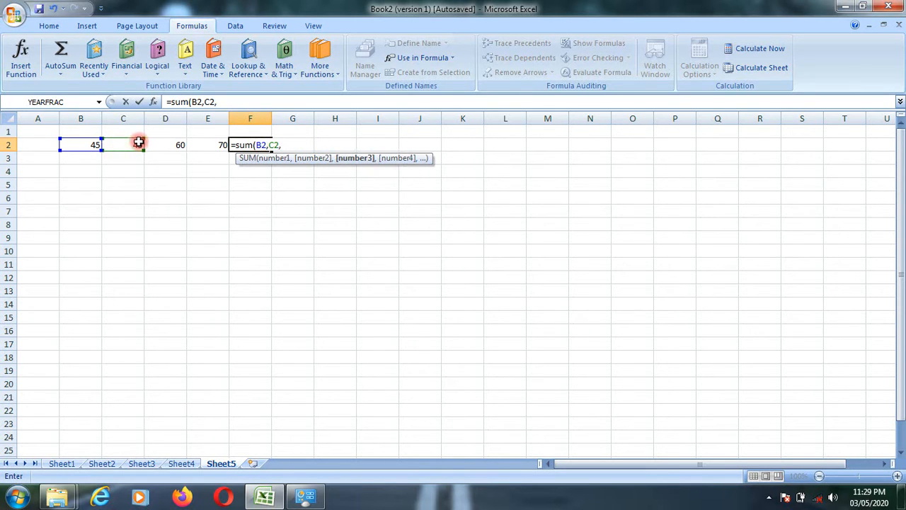
pyautogui.click(175, 147)
pyautogui.write(',')
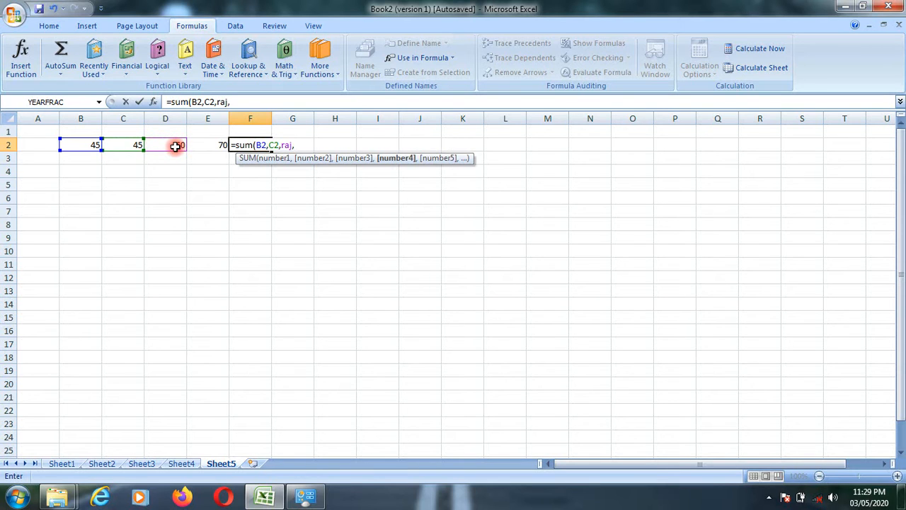
pyautogui.click(204, 143)
pyautogui.press('Return')
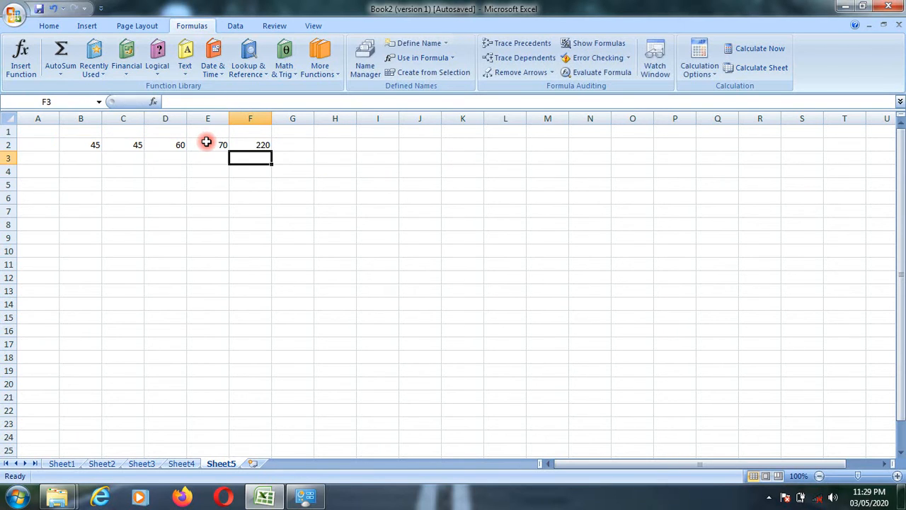
# Step: Replace the defined name in F2's SUM formula with the plain cell reference D2
pyautogui.click(252, 145)
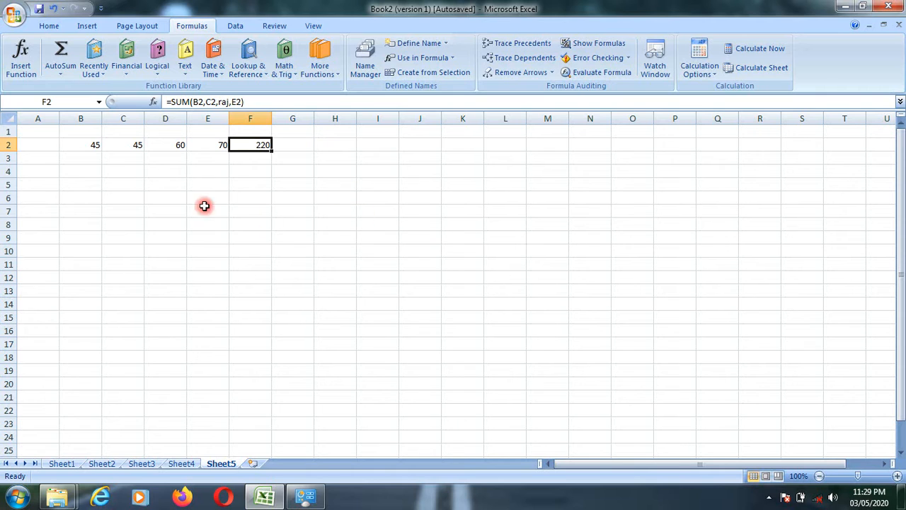
pyautogui.click(230, 101)
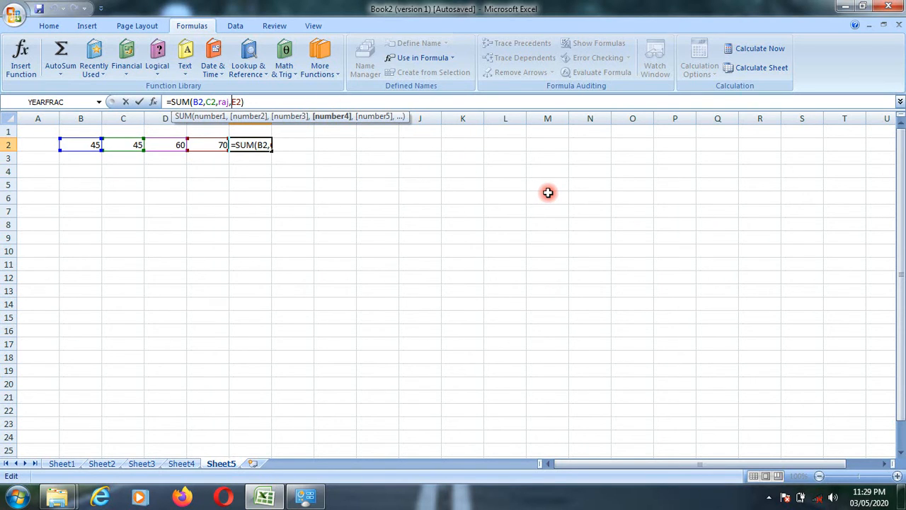
pyautogui.press('Left')
pyautogui.press('BackSpace')
pyautogui.press('BackSpace')
pyautogui.press('BackSpace')
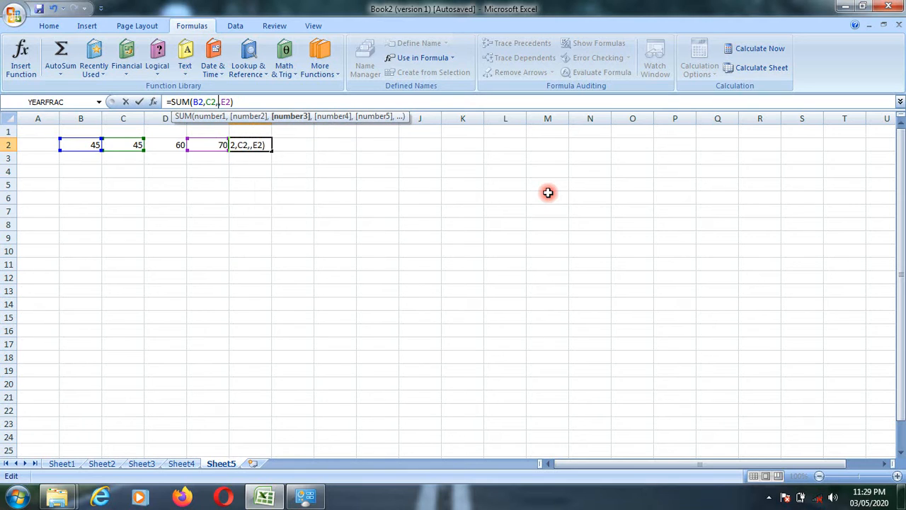
pyautogui.write('d2')
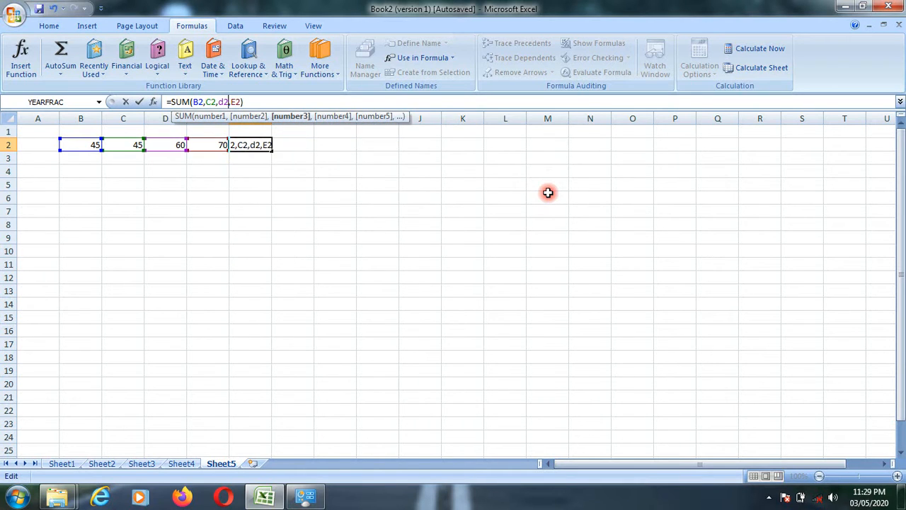
pyautogui.press('Return')
pyautogui.press('Up')
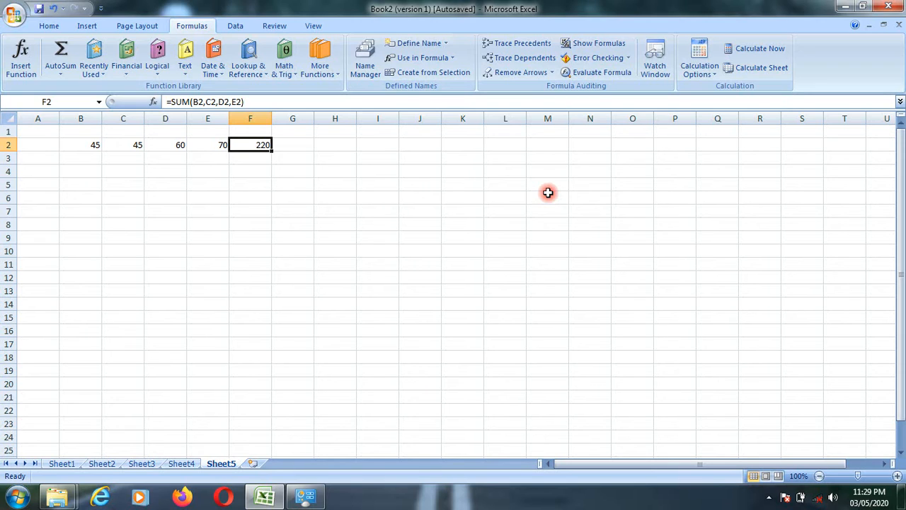
pyautogui.click(335, 223)
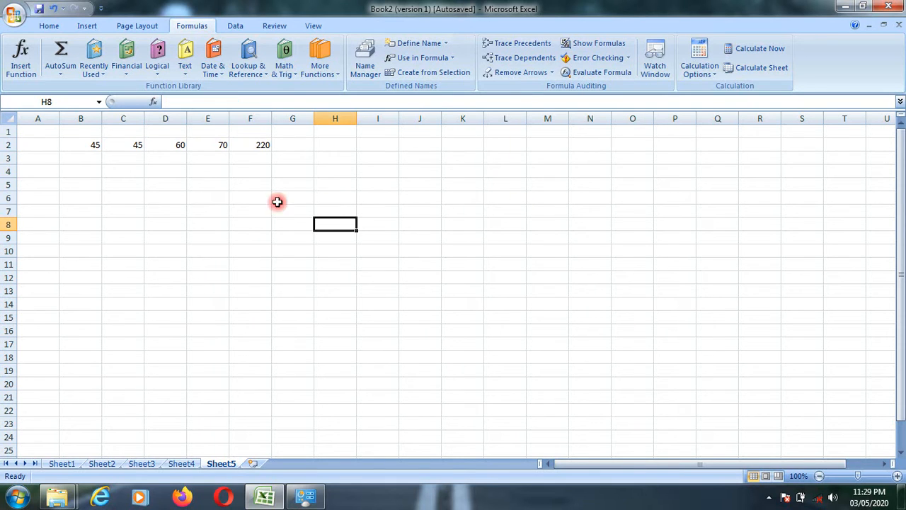
# Step: Review the expanded options for applying defined names to the sheet's formulas, without applying any
pyautogui.click(248, 197)
pyautogui.click(173, 170)
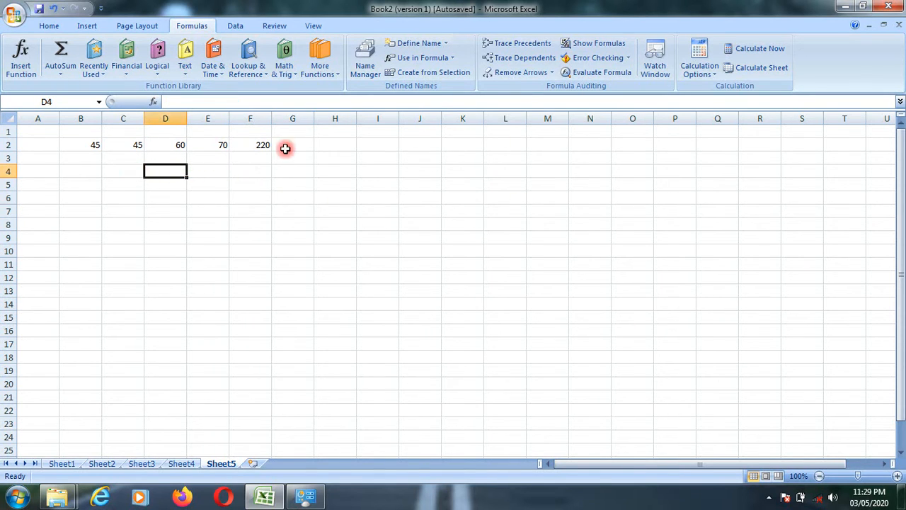
pyautogui.click(445, 43)
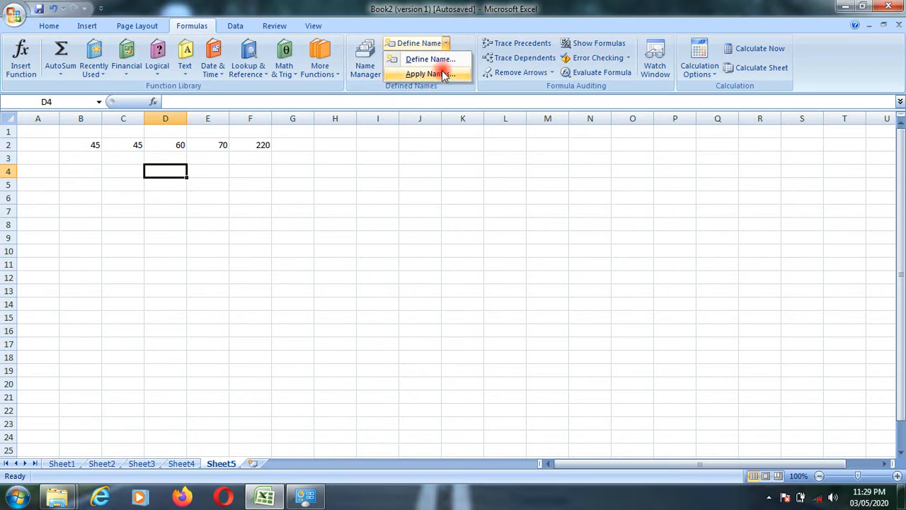
pyautogui.click(444, 74)
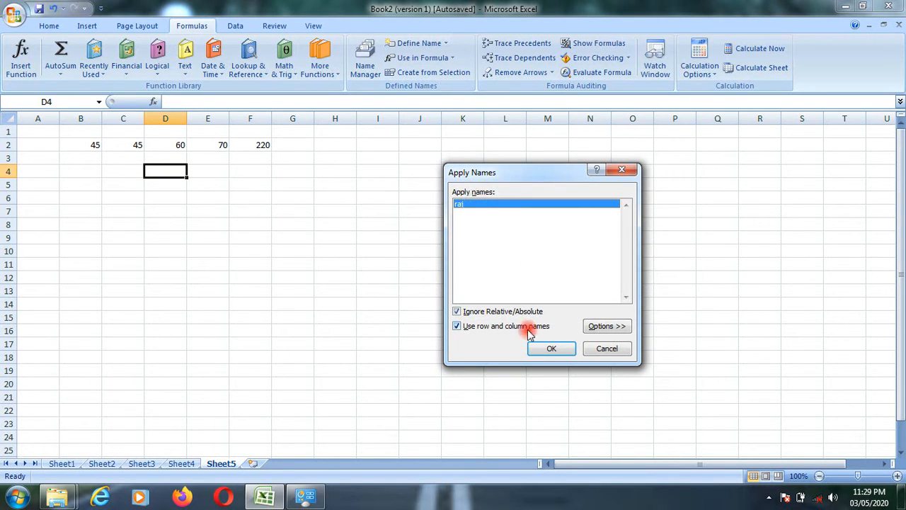
pyautogui.click(617, 330)
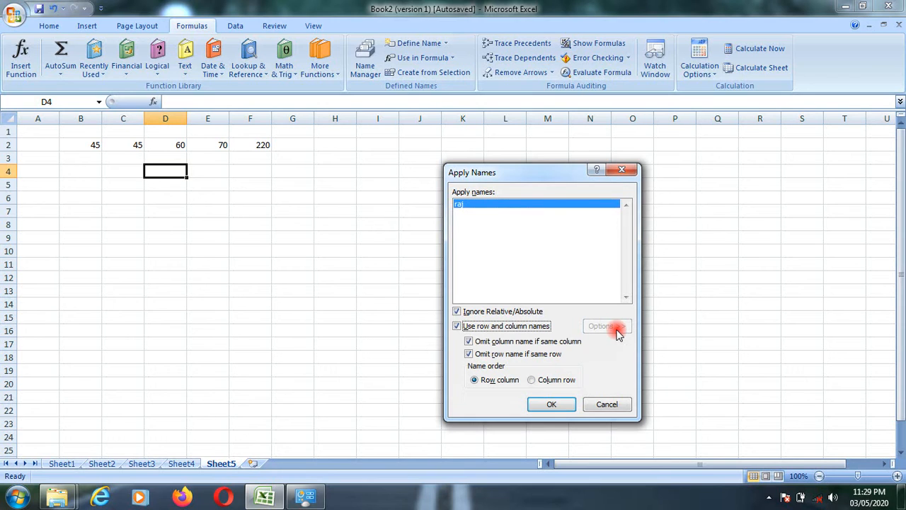
pyautogui.click(606, 406)
pyautogui.click(336, 221)
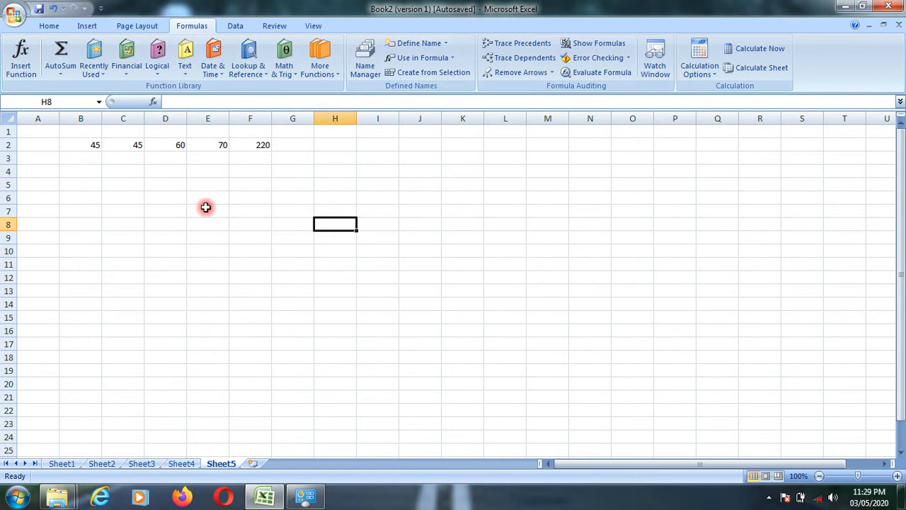
# Step: Apply the defined name of cell D2 to the sheet's existing formulas with Apply Names
pyautogui.click(170, 195)
pyautogui.click(447, 58)
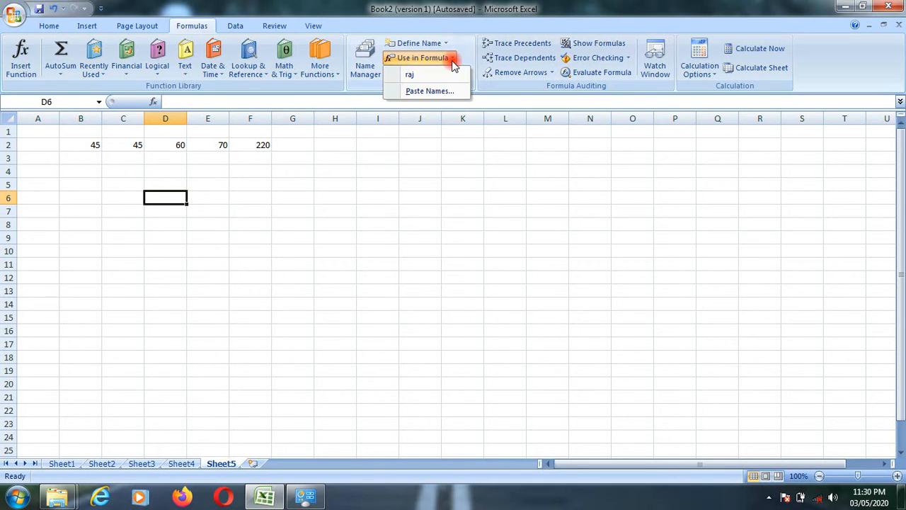
pyautogui.click(448, 44)
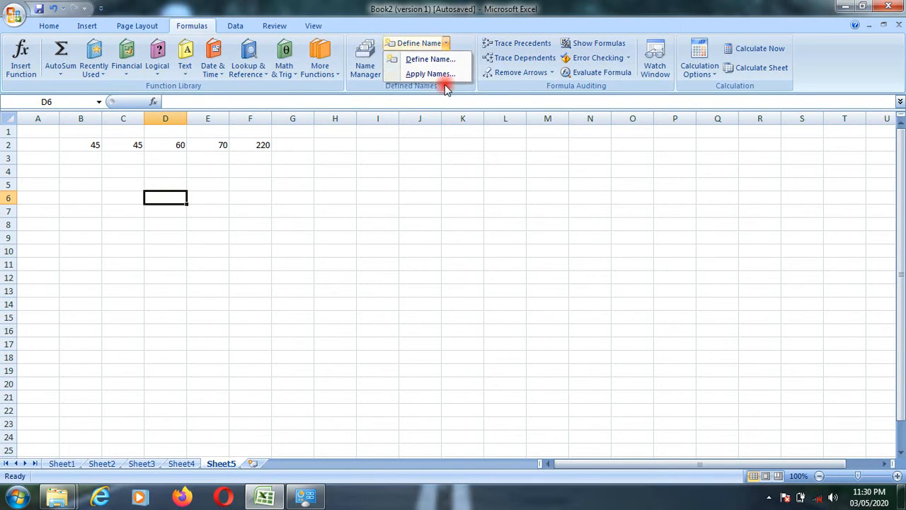
pyautogui.click(446, 74)
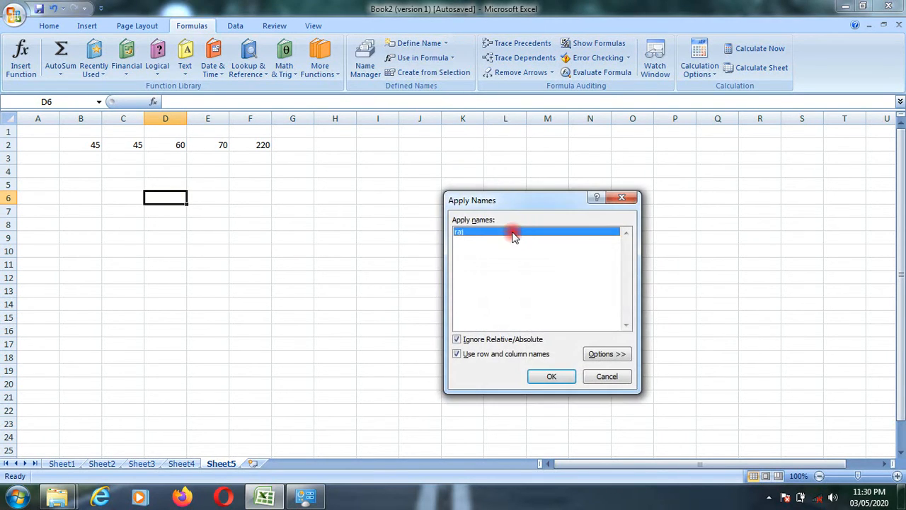
pyautogui.click(552, 376)
pyautogui.moveTo(410, 224); pyautogui.dragTo(409, 212)
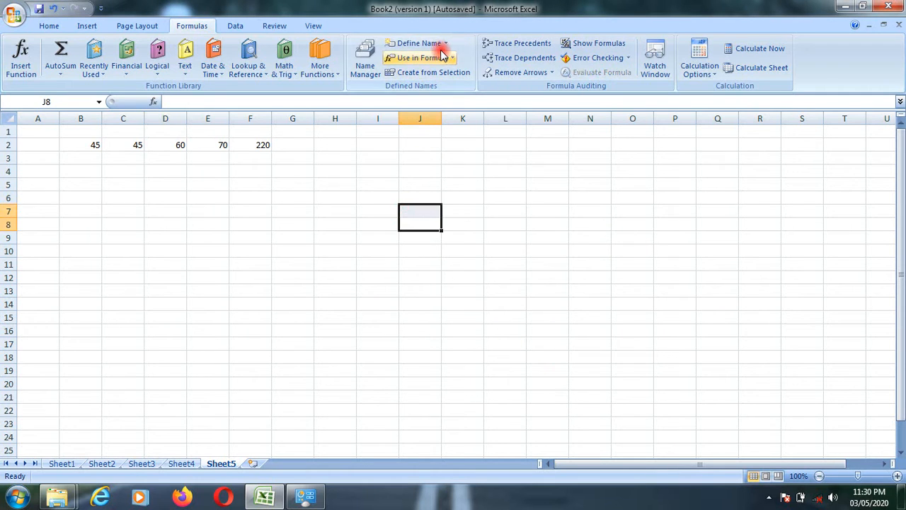
pyautogui.click(439, 46)
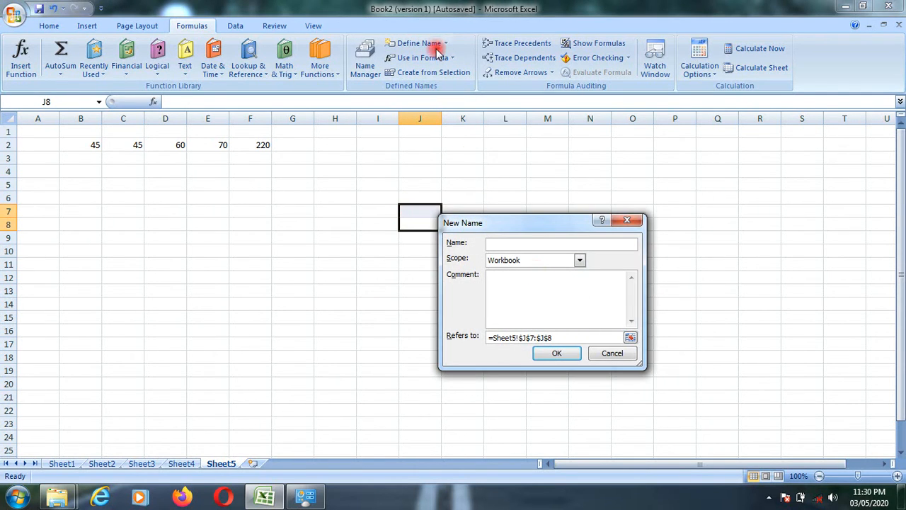
pyautogui.click(614, 354)
pyautogui.click(432, 239)
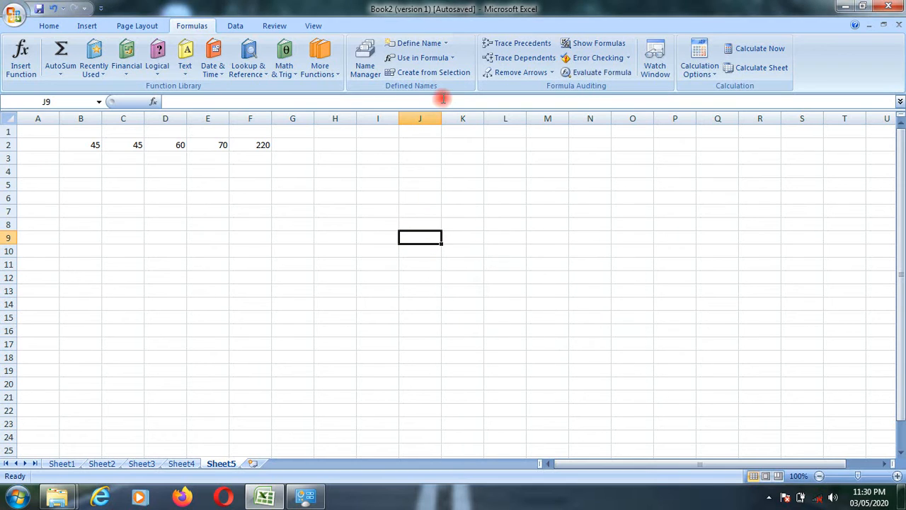
# Step: Check how F2's SUM formula refers to D2 and revisit the Apply Names settings without applying them
pyautogui.click(260, 145)
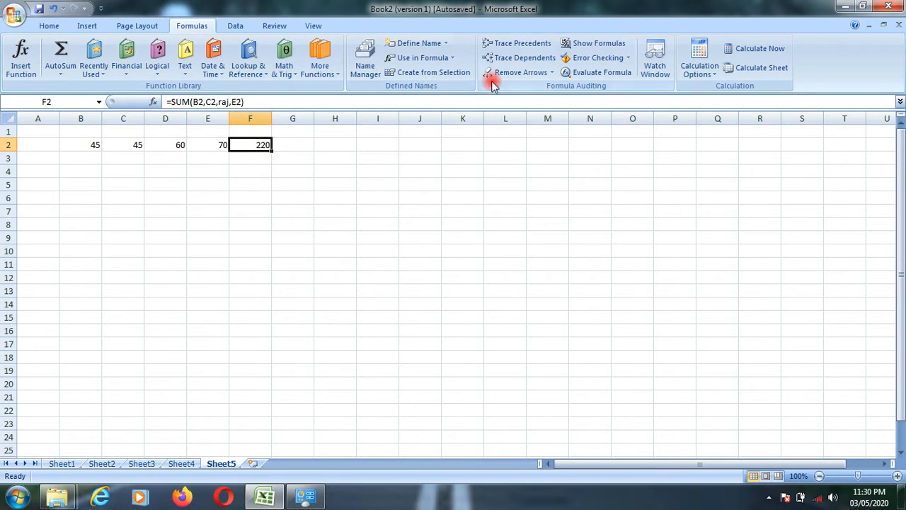
pyautogui.click(446, 43)
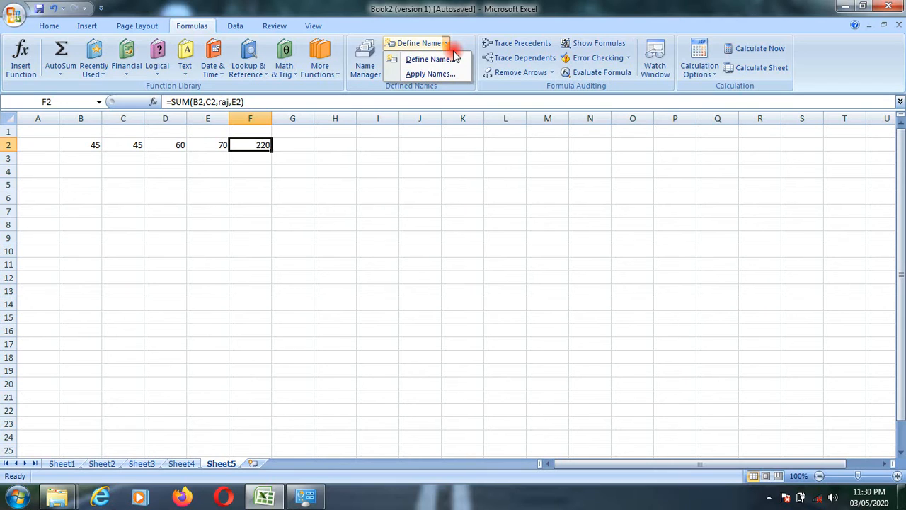
pyautogui.click(440, 73)
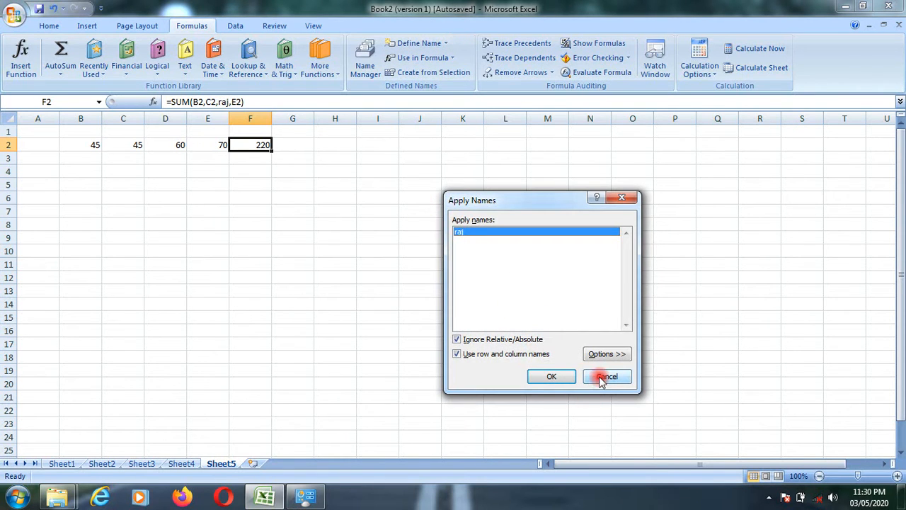
pyautogui.click(601, 378)
pyautogui.click(162, 184)
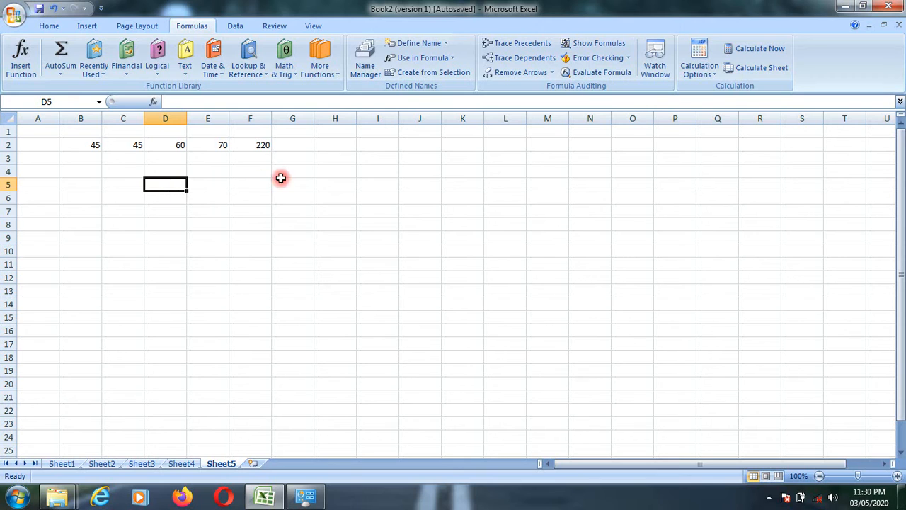
# Step: Replace F2's SUM formula with a formula containing only D2's defined name, using Use in Formula
pyautogui.click(457, 61)
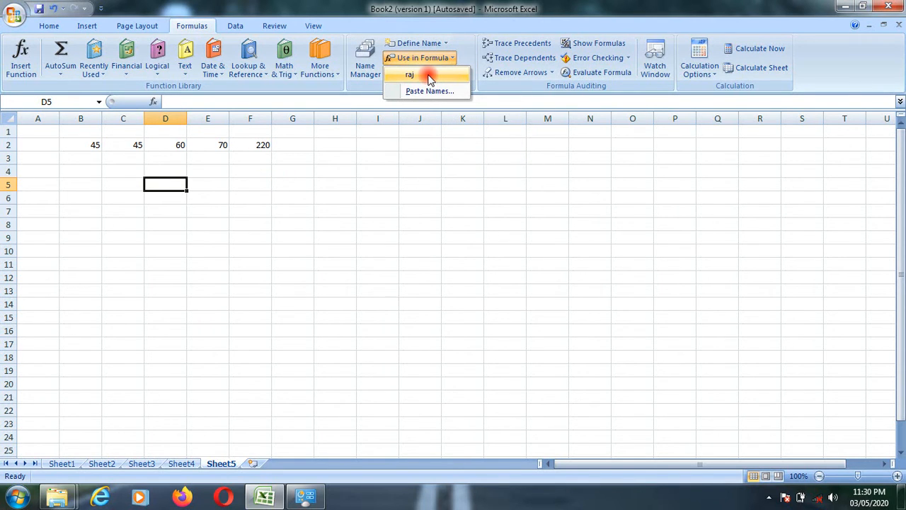
pyautogui.click(360, 232)
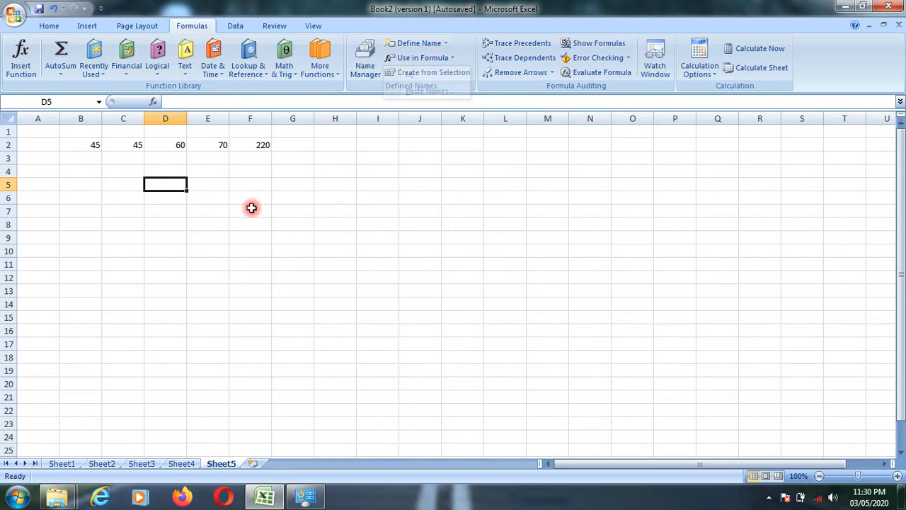
pyautogui.click(81, 144)
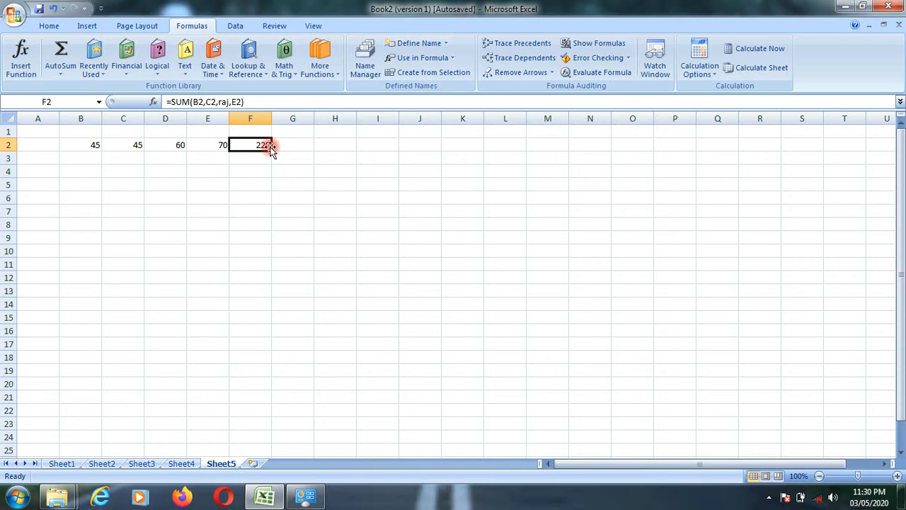
pyautogui.click(453, 58)
pyautogui.click(453, 71)
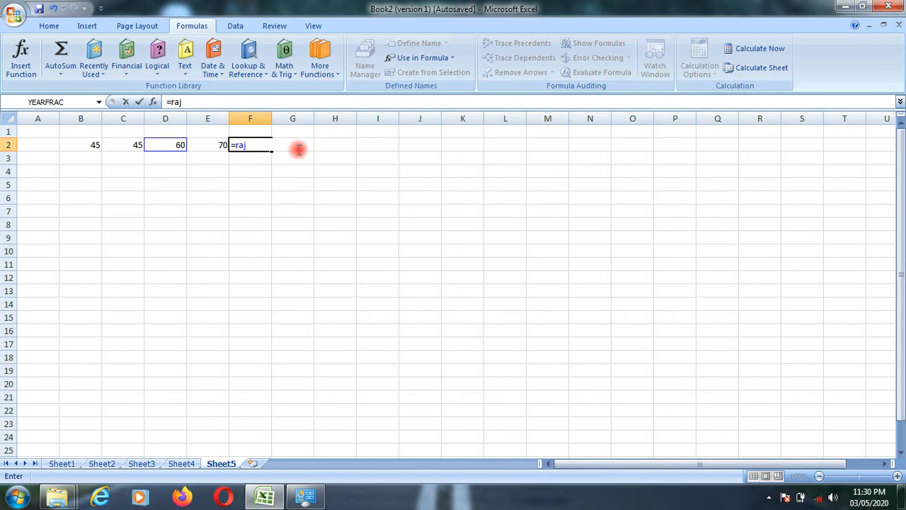
pyautogui.press('Return')
# Step: Compare F2's formula and value with the contents of the named cell D2
pyautogui.click(259, 142)
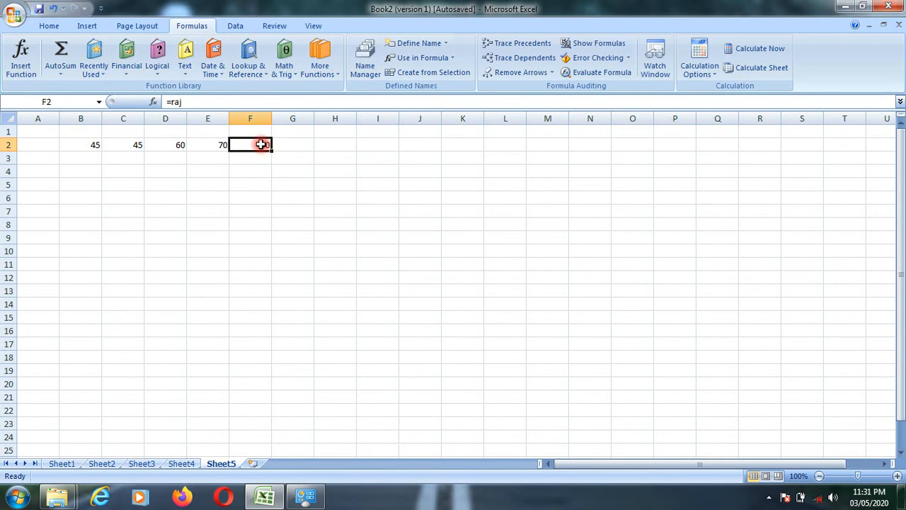
pyautogui.click(178, 145)
pyautogui.click(255, 146)
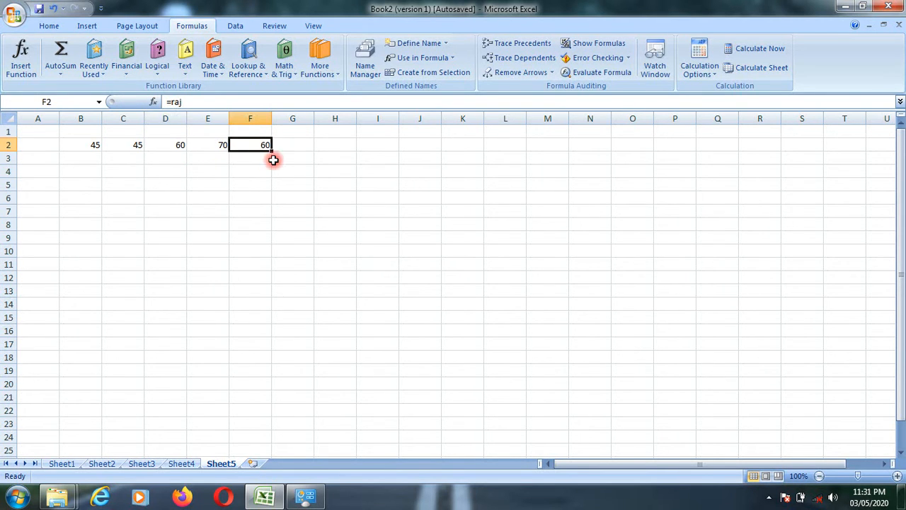
pyautogui.click(178, 145)
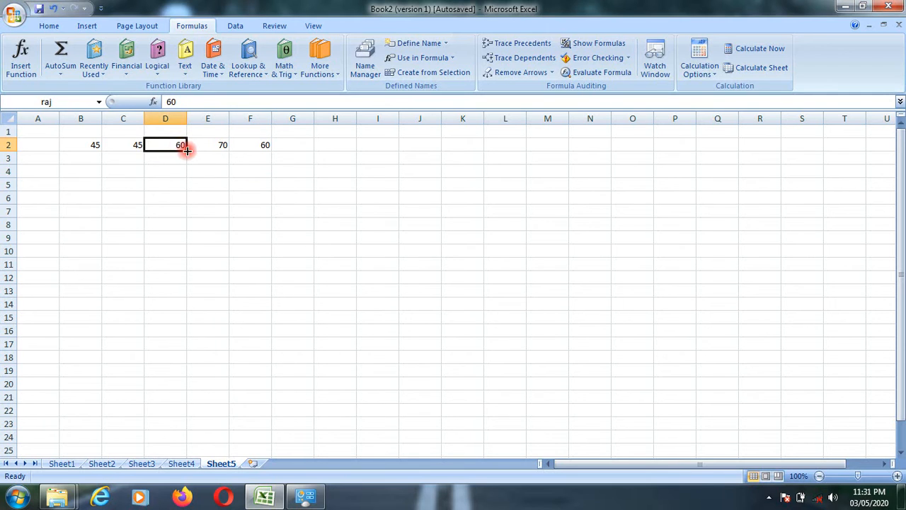
pyautogui.click(262, 142)
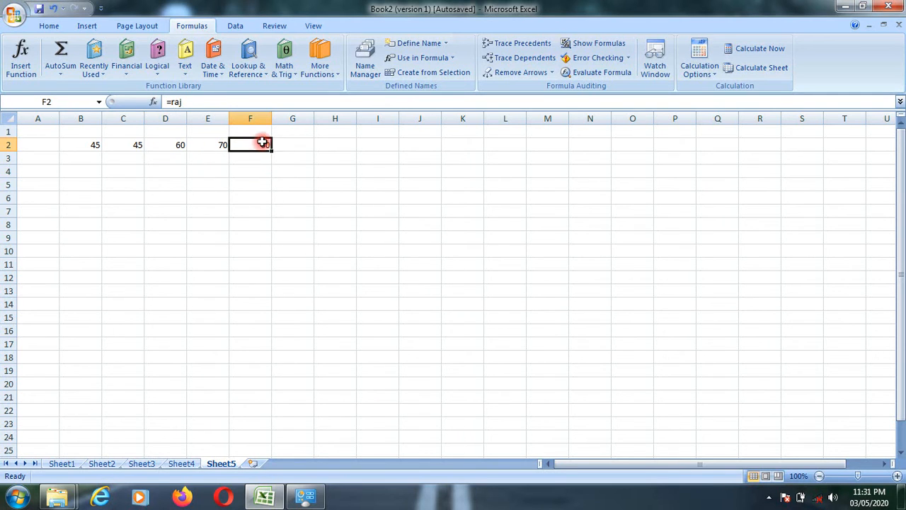
pyautogui.click(452, 59)
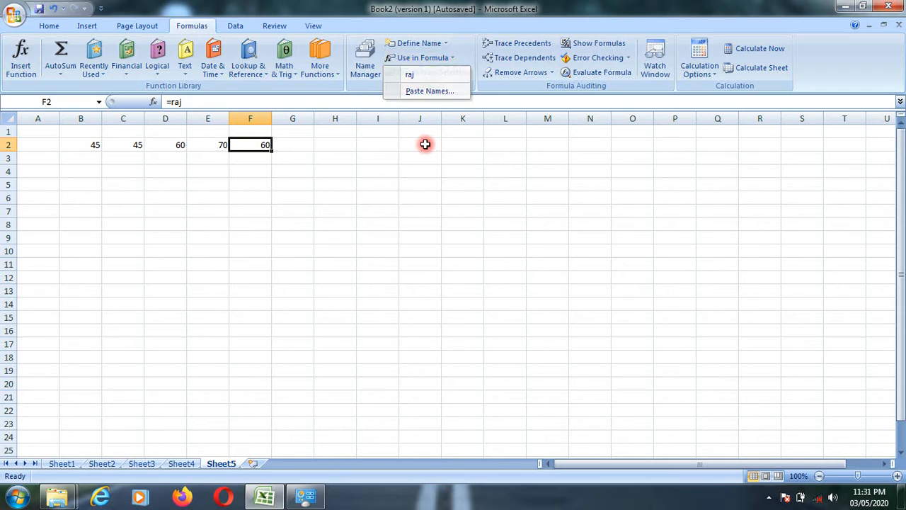
pyautogui.click(424, 142)
pyautogui.click(453, 59)
pyautogui.click(437, 92)
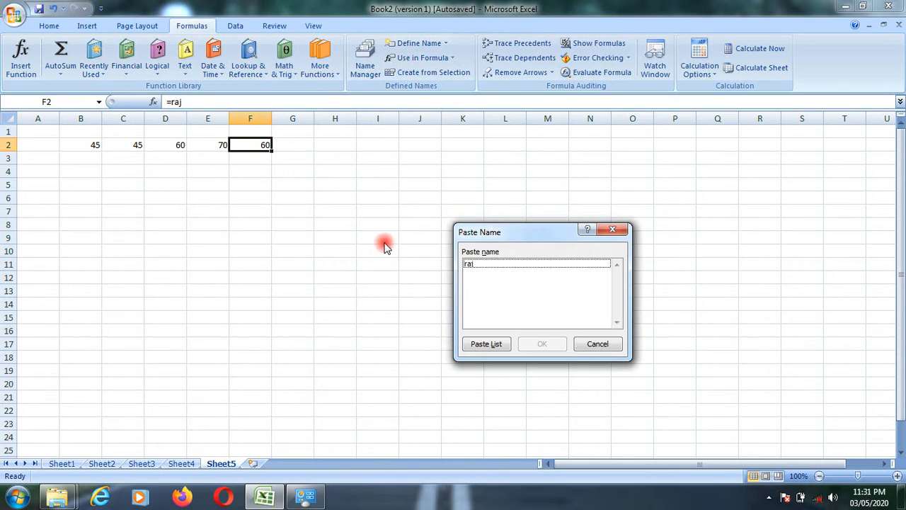
pyautogui.click(507, 264)
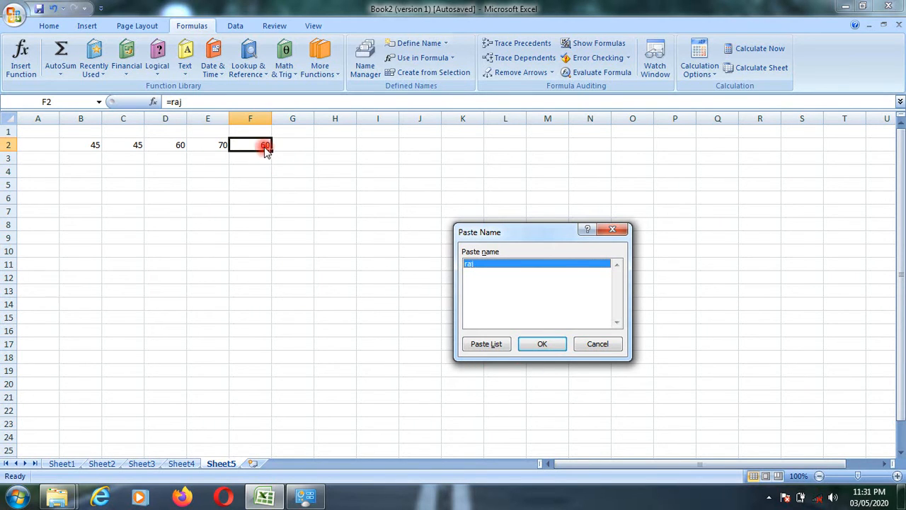
pyautogui.click(598, 344)
# Step: Paste the list of defined names and their references into the sheet starting at D2
pyautogui.click(173, 145)
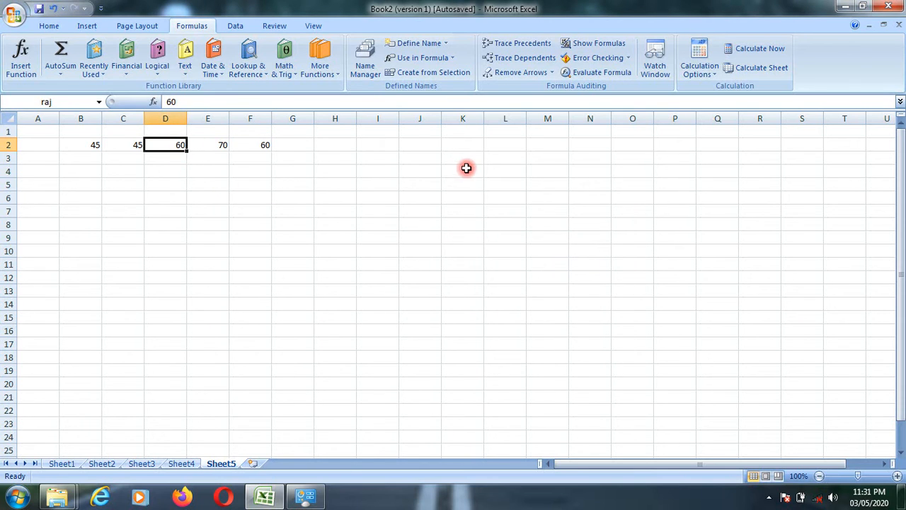
pyautogui.click(450, 58)
pyautogui.click(429, 87)
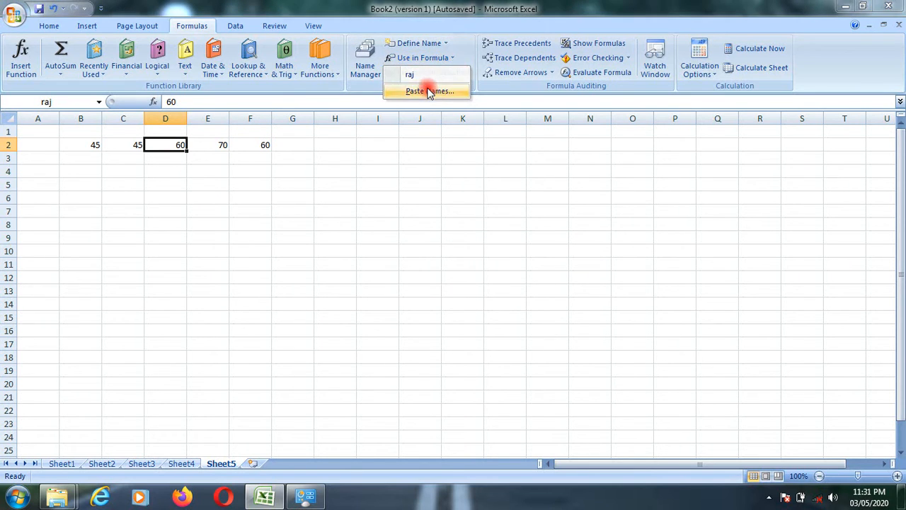
pyautogui.click(471, 344)
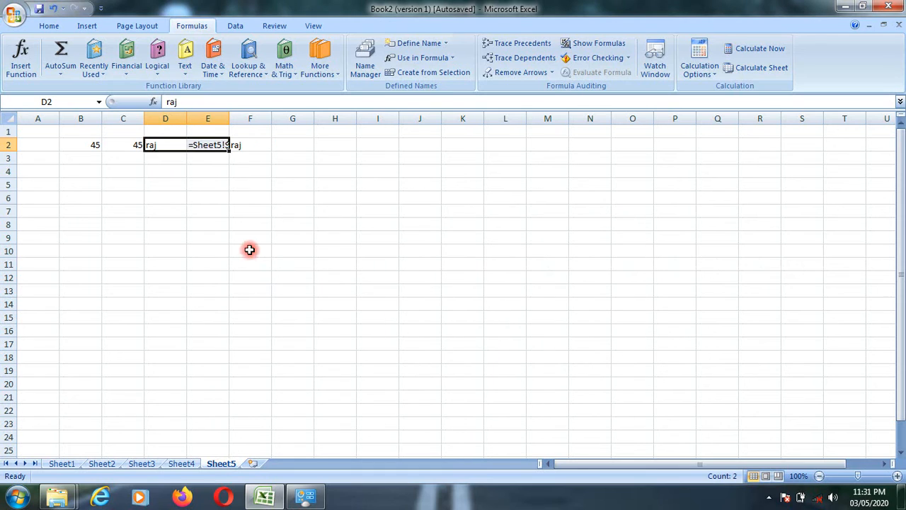
pyautogui.click(195, 185)
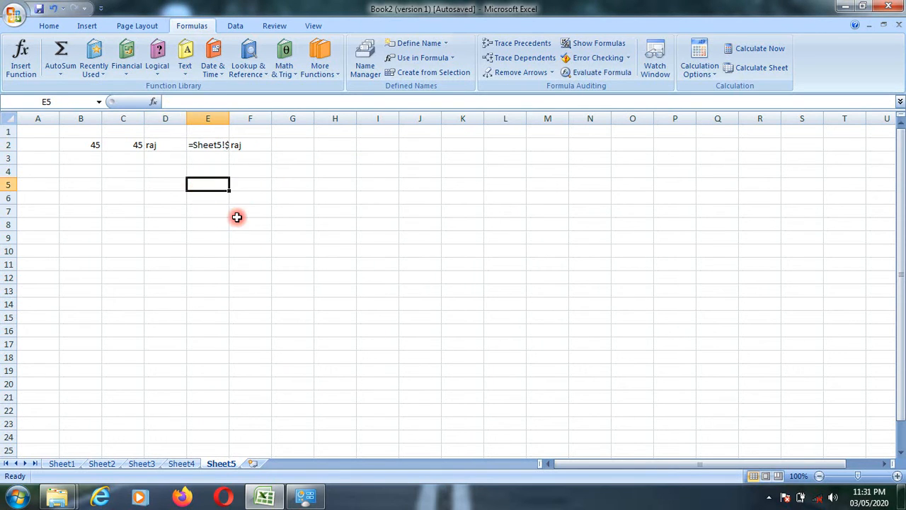
# Step: Re-enter the pasted reference =Sheet5!$D$2 in E2 so it works as a formula
pyautogui.click(231, 146)
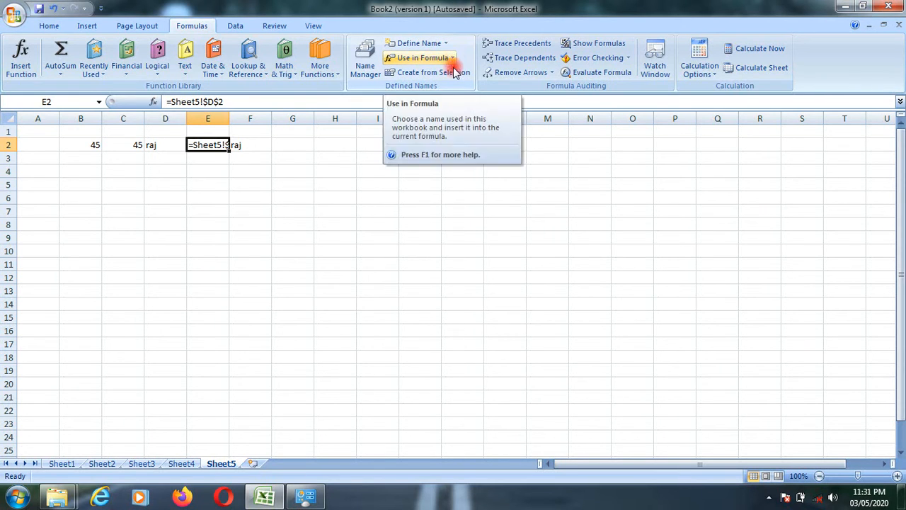
pyautogui.click(381, 153)
pyautogui.doubleClick(208, 144)
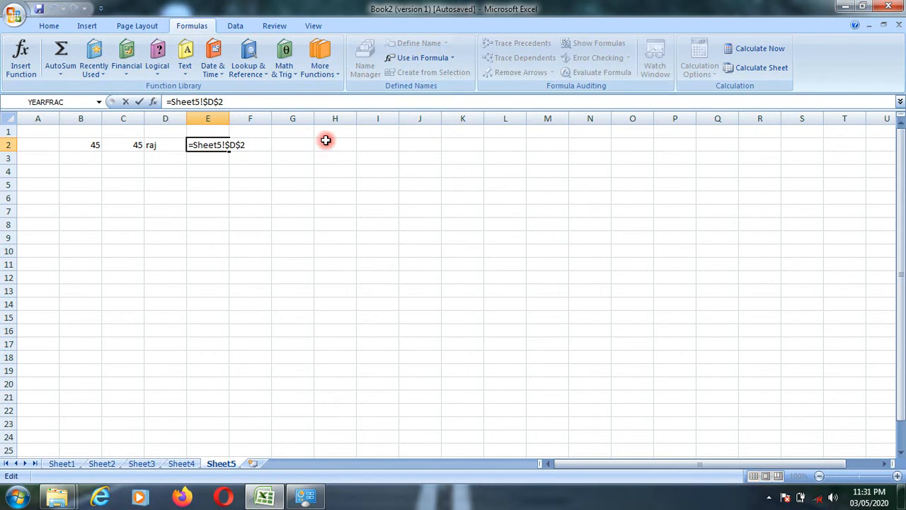
pyautogui.press('Return')
# Step: Compare the contents of cells D2, E2 and F2 to see how they refer to the named cell
pyautogui.click(195, 145)
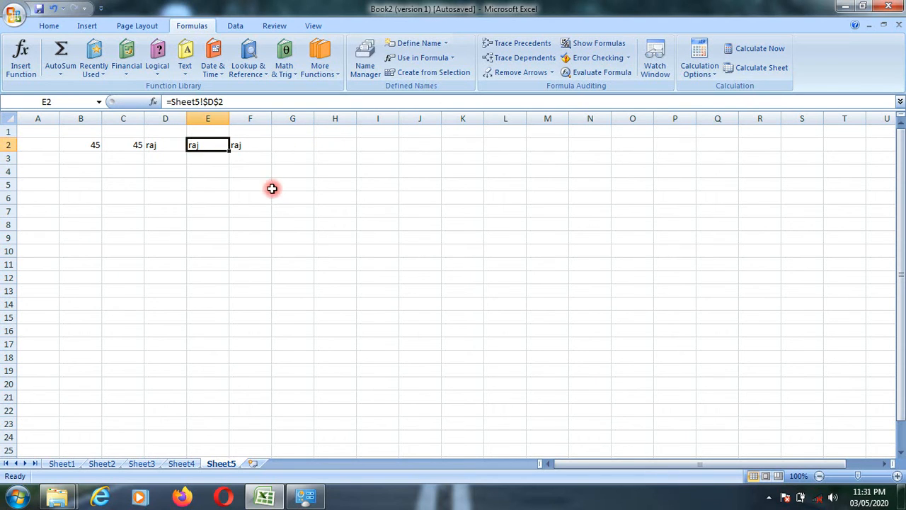
pyautogui.click(165, 145)
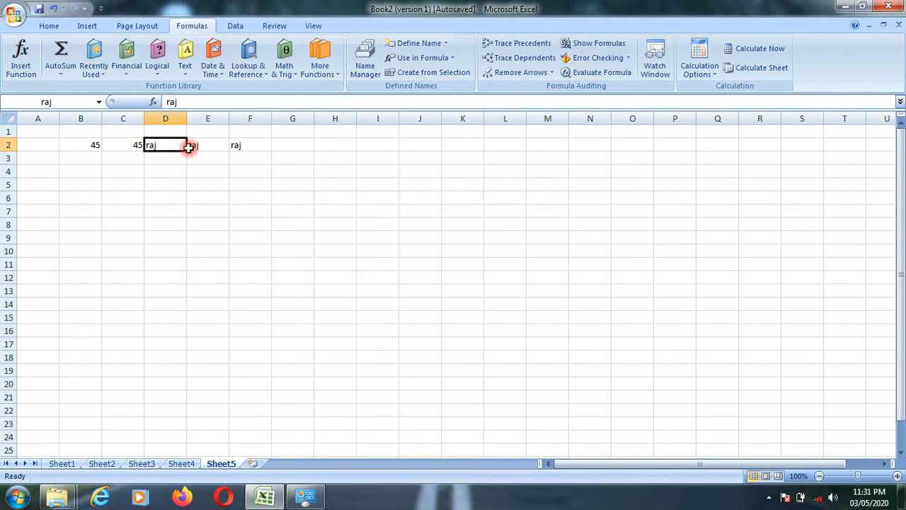
pyautogui.click(217, 145)
pyautogui.click(245, 146)
pyautogui.click(160, 145)
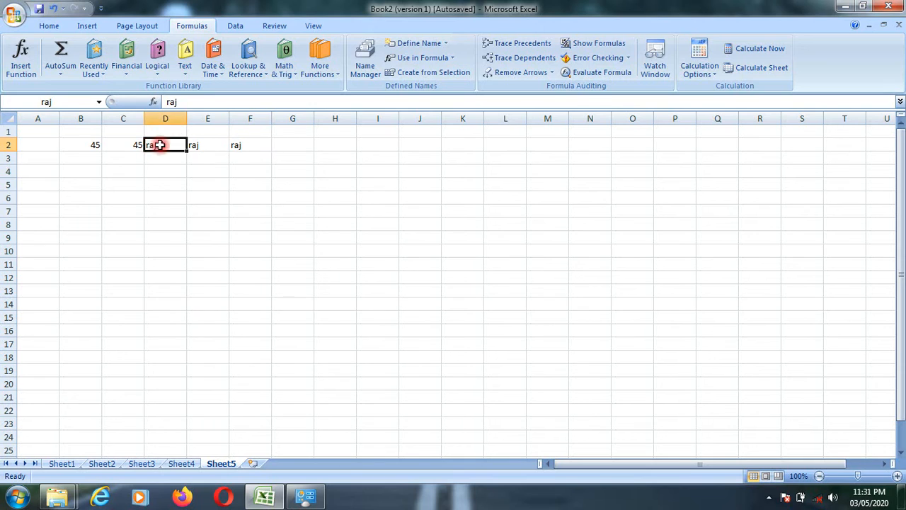
# Step: Review the contents of D2, E2 and F2 against the names offered by Use in Formula
pyautogui.click(196, 144)
pyautogui.click(244, 145)
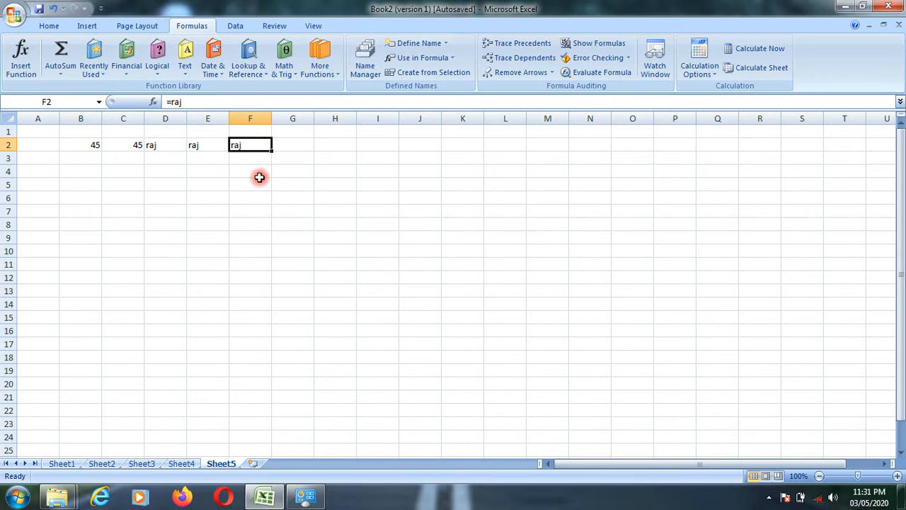
pyautogui.click(166, 144)
pyautogui.click(192, 145)
pyautogui.click(258, 147)
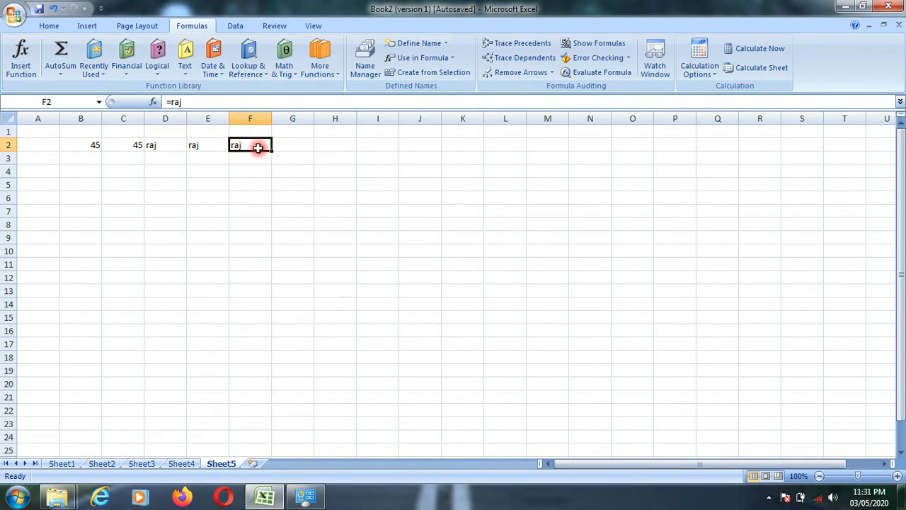
pyautogui.moveTo(162, 144); pyautogui.dragTo(257, 144)
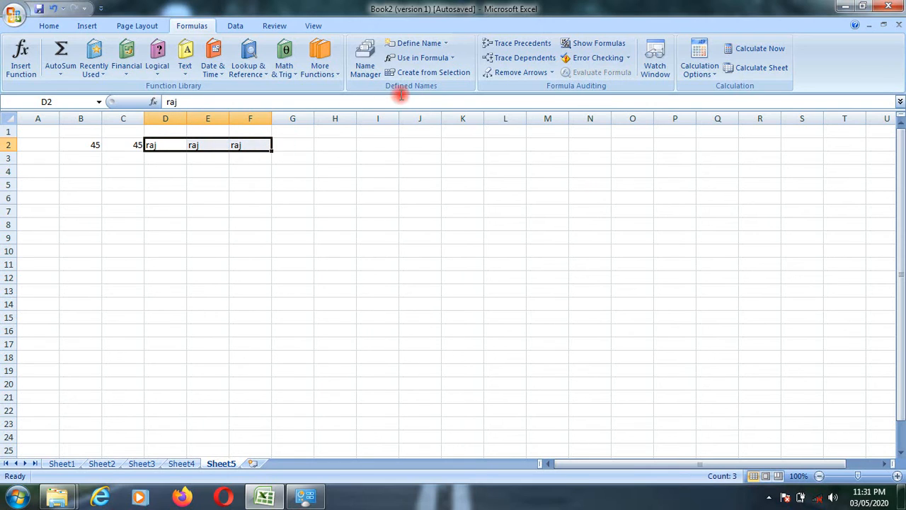
pyautogui.click(456, 60)
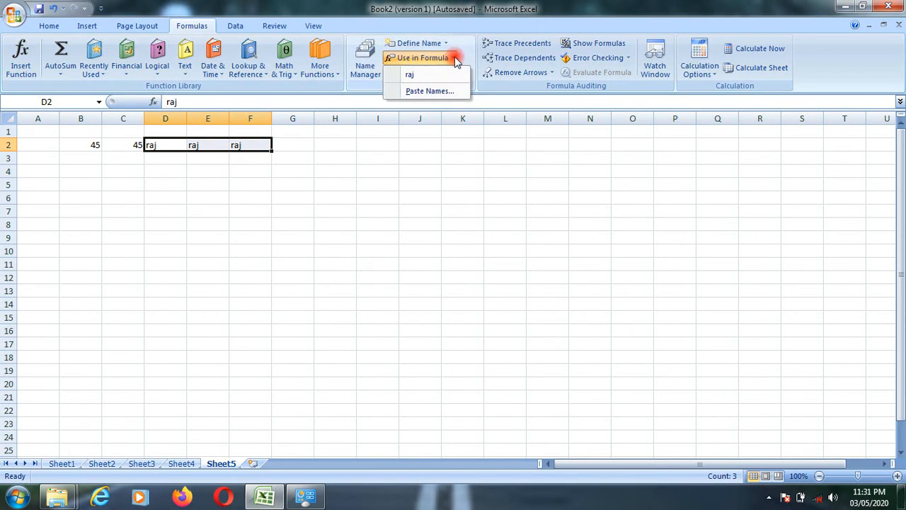
pyautogui.click(384, 219)
pyautogui.click(173, 145)
pyautogui.click(199, 146)
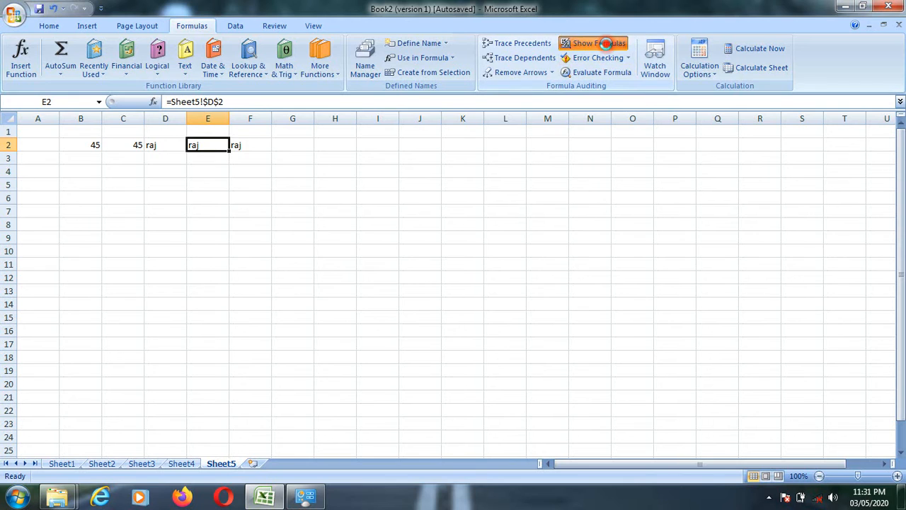
# Step: Toggle Show Formulas on and off to view the formulas behind the values in row 2
pyautogui.click(606, 44)
pyautogui.click(607, 45)
pyautogui.click(607, 45)
pyautogui.click(607, 45)
pyautogui.click(606, 46)
pyautogui.click(606, 45)
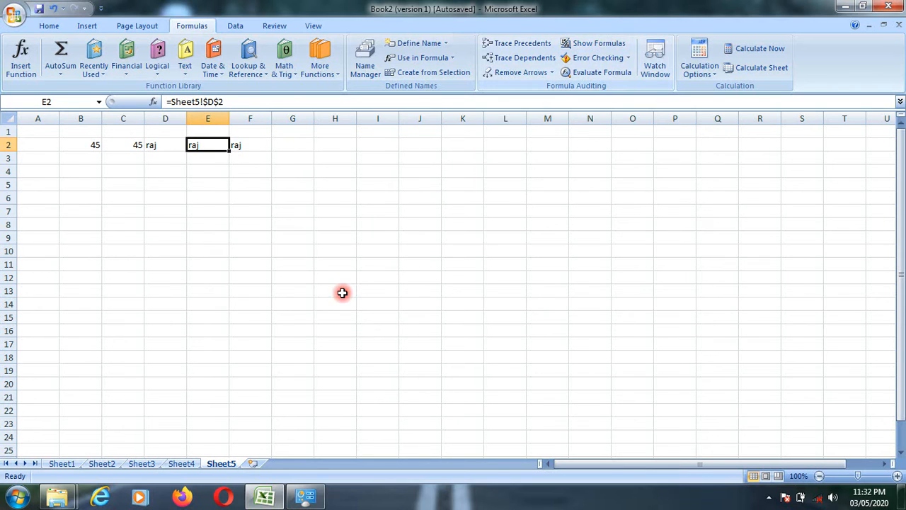
pyautogui.click(589, 46)
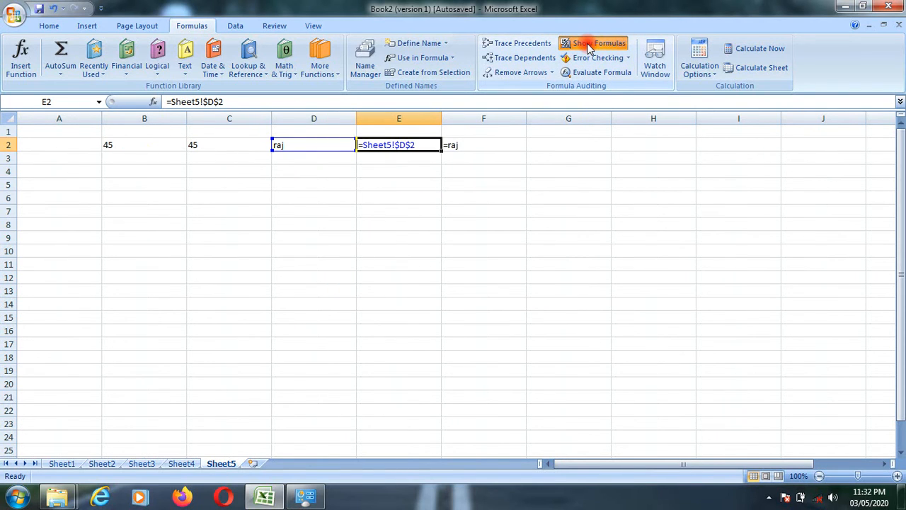
pyautogui.click(590, 45)
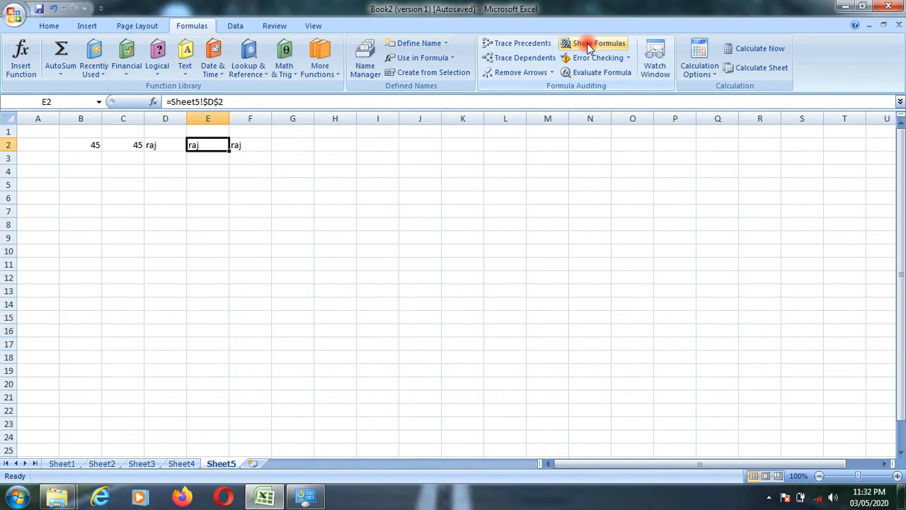
# Step: Examine the Create Names from Selection options for the named cell D2, leaving them all unapplied
pyautogui.click(394, 226)
pyautogui.click(169, 146)
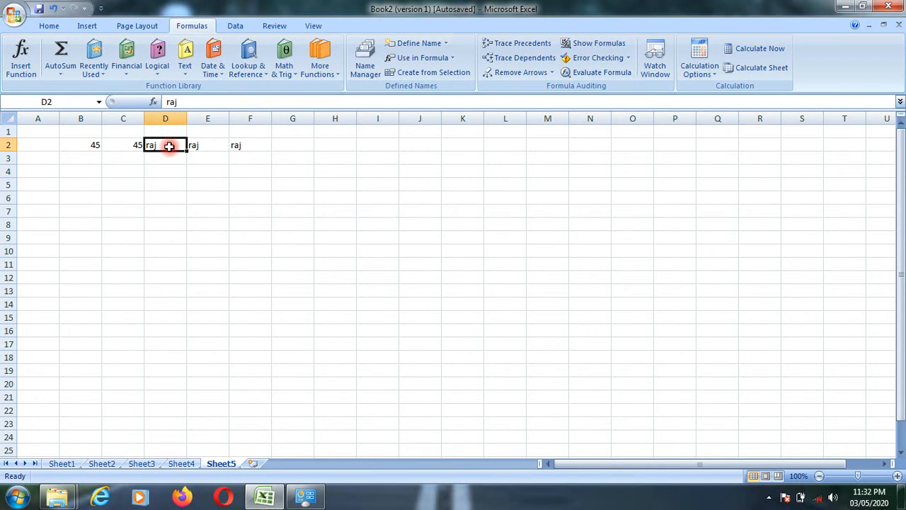
pyautogui.click(210, 185)
pyautogui.click(163, 141)
pyautogui.click(165, 182)
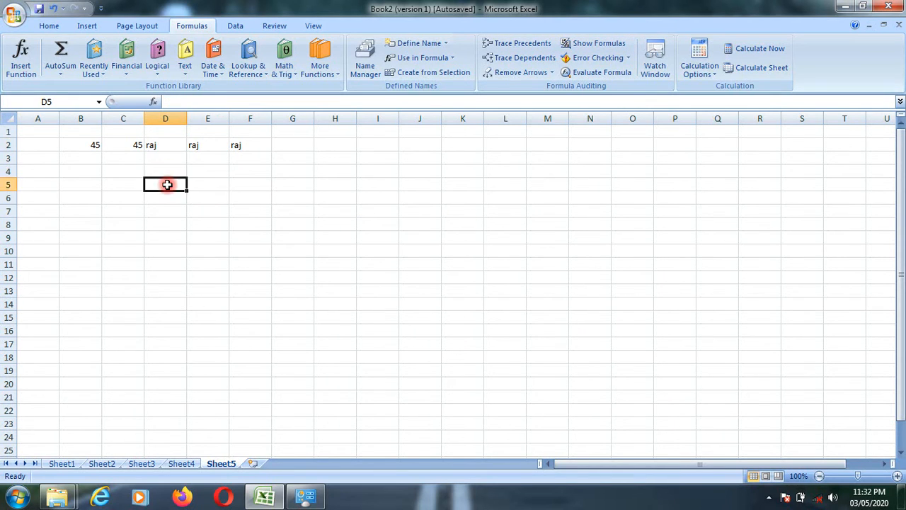
pyautogui.click(182, 142)
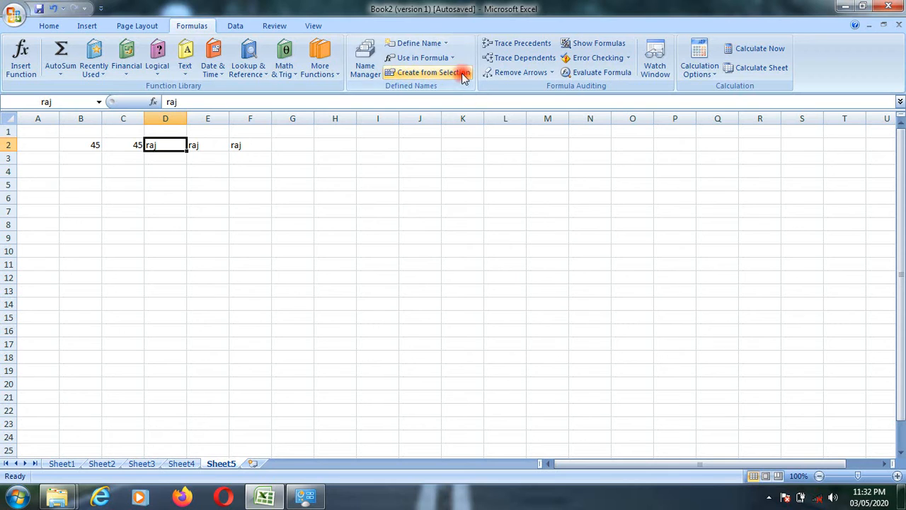
pyautogui.click(433, 73)
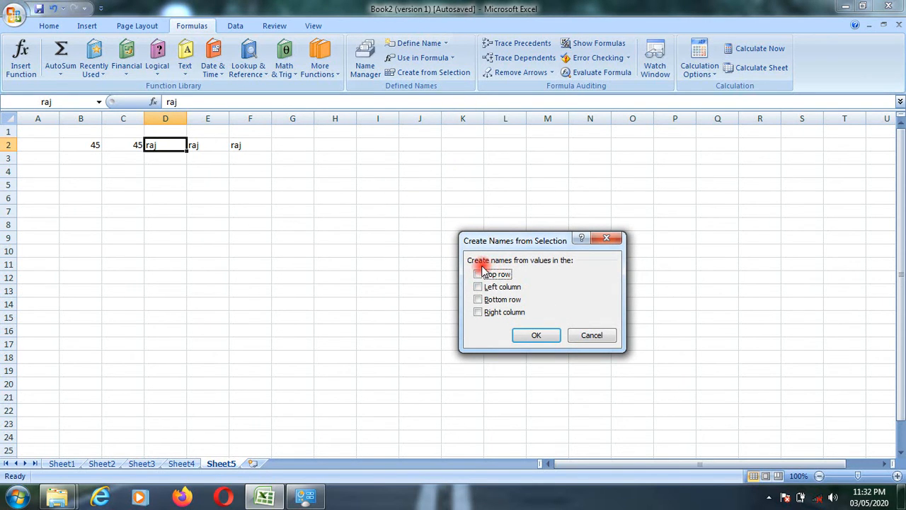
pyautogui.click(575, 342)
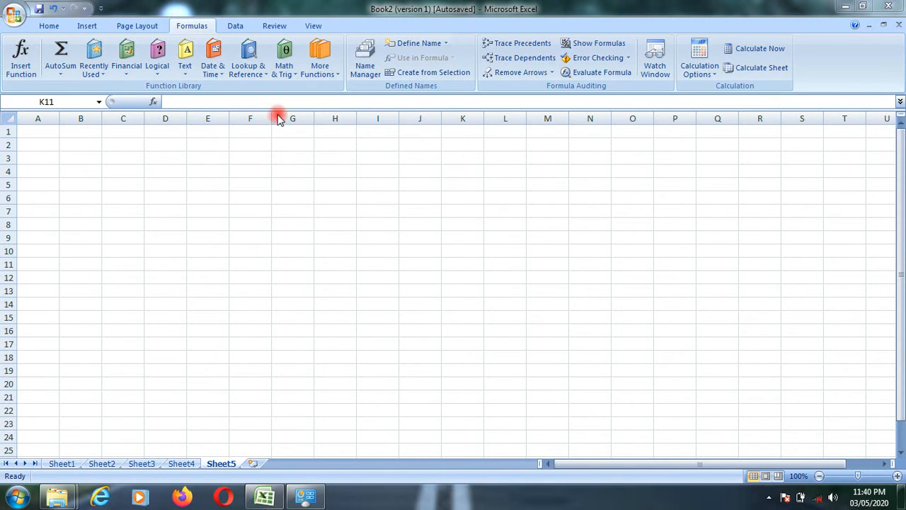
# Step: Select the empty range A1:A10 and look over the Name Manager and the Define Name settings without creating a name
pyautogui.click(155, 167)
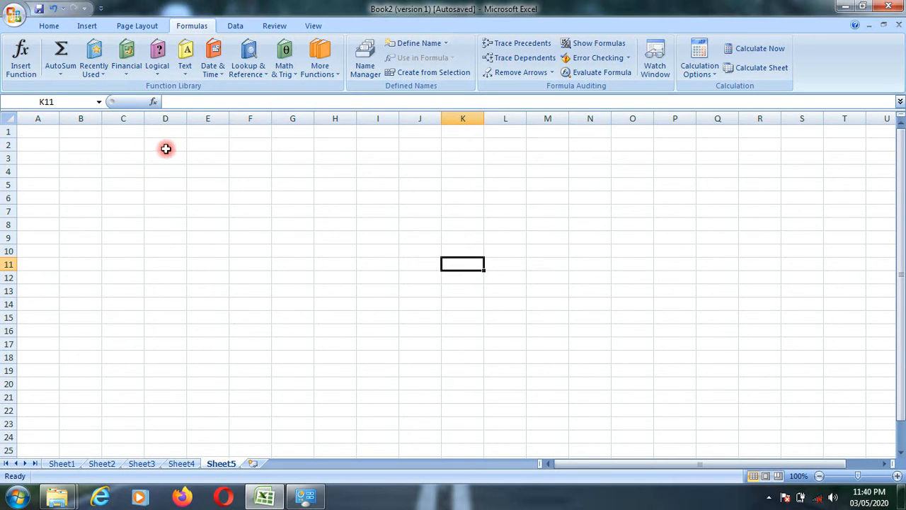
pyautogui.moveTo(42, 133); pyautogui.dragTo(35, 252)
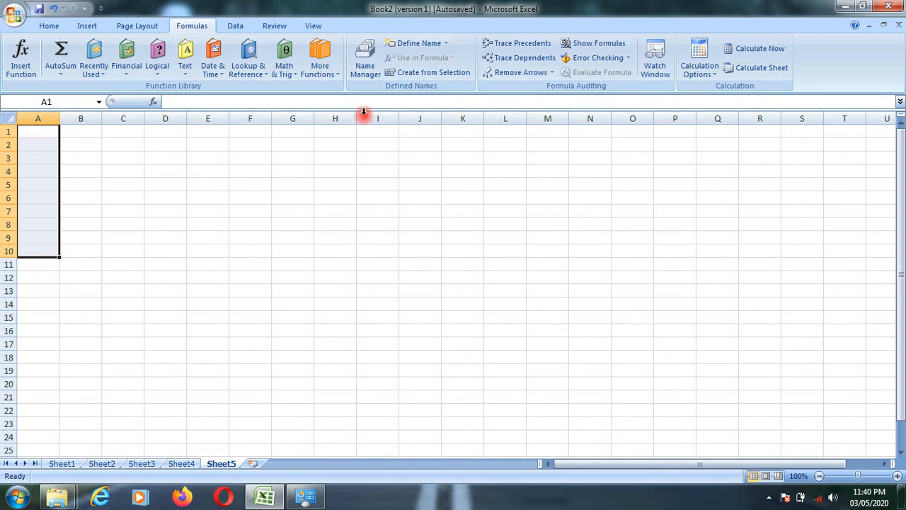
pyautogui.click(374, 70)
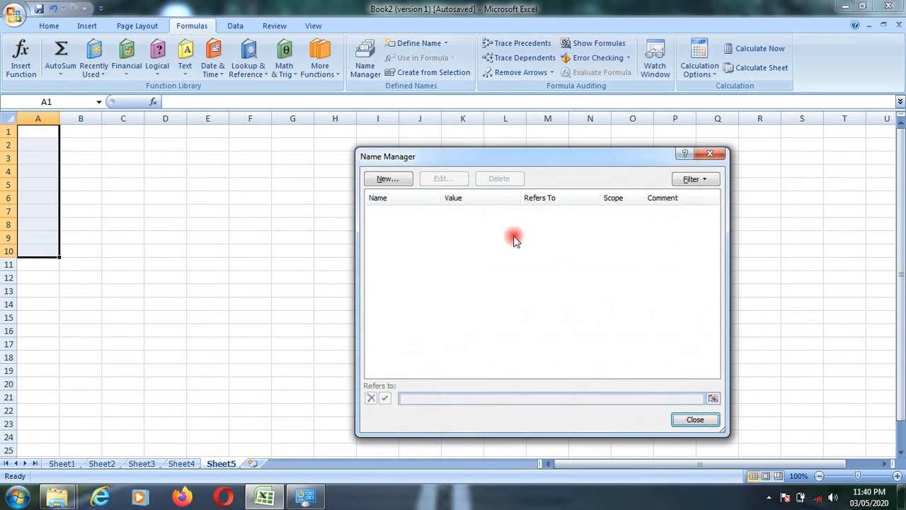
pyautogui.click(695, 418)
pyautogui.click(419, 43)
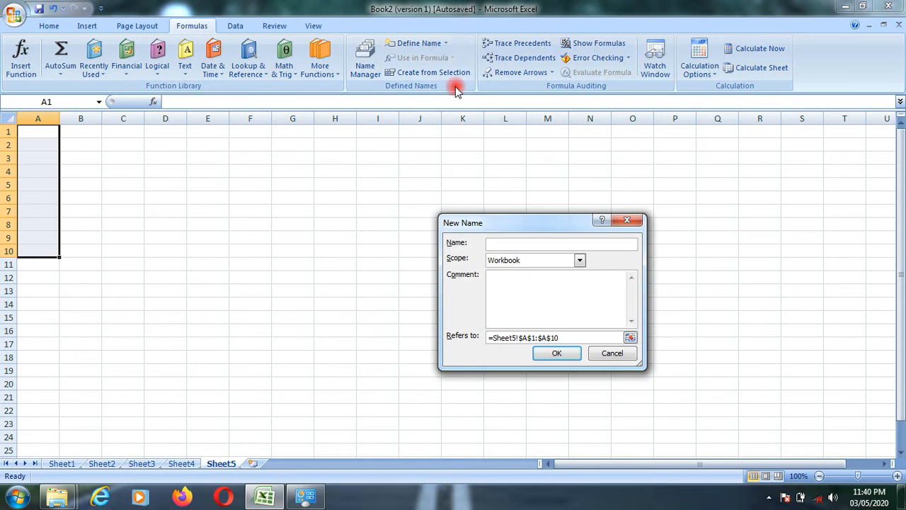
pyautogui.click(610, 353)
# Step: Create a workbook-scoped name for A1:A10 in the Name Manager, using a single first name without spaces
pyautogui.click(365, 60)
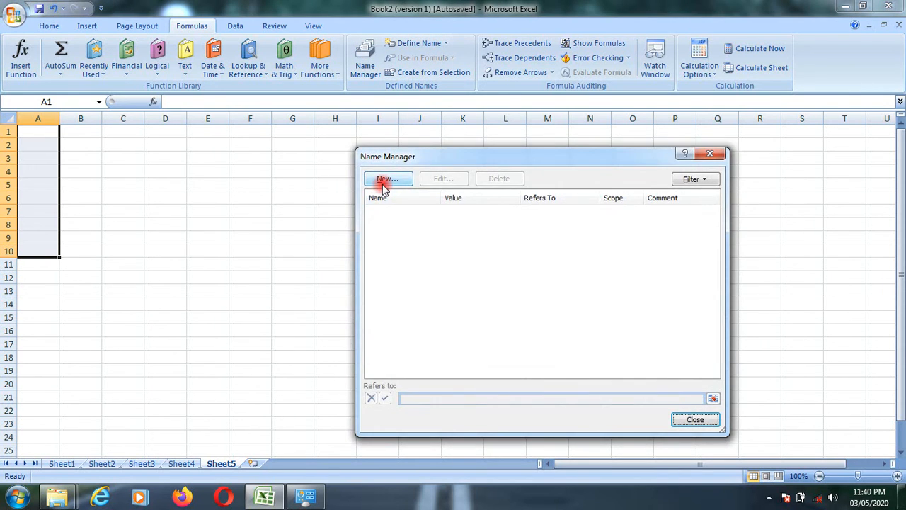
pyautogui.click(382, 179)
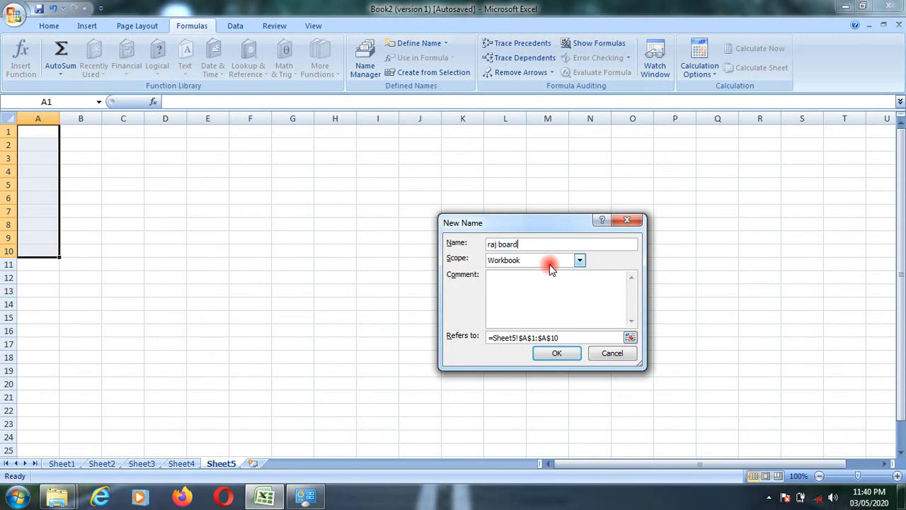
pyautogui.press('Return')
pyautogui.click(464, 296)
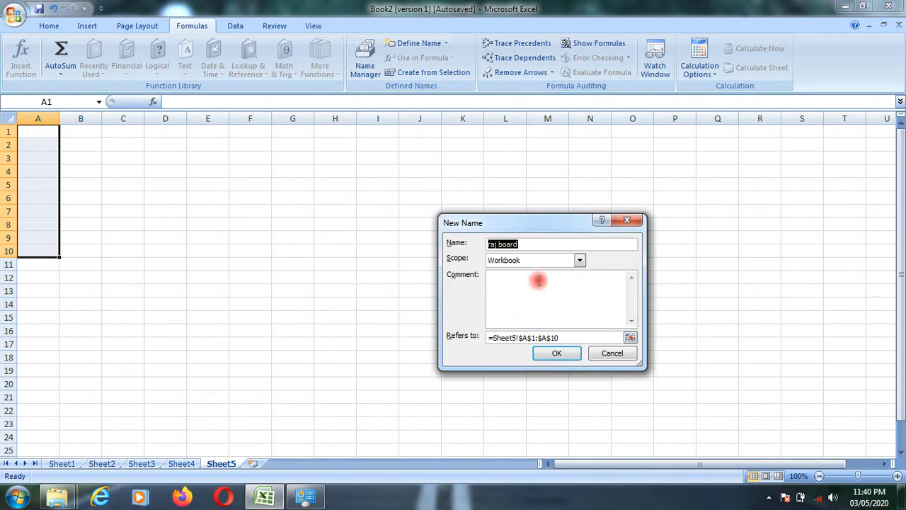
pyautogui.click(545, 243)
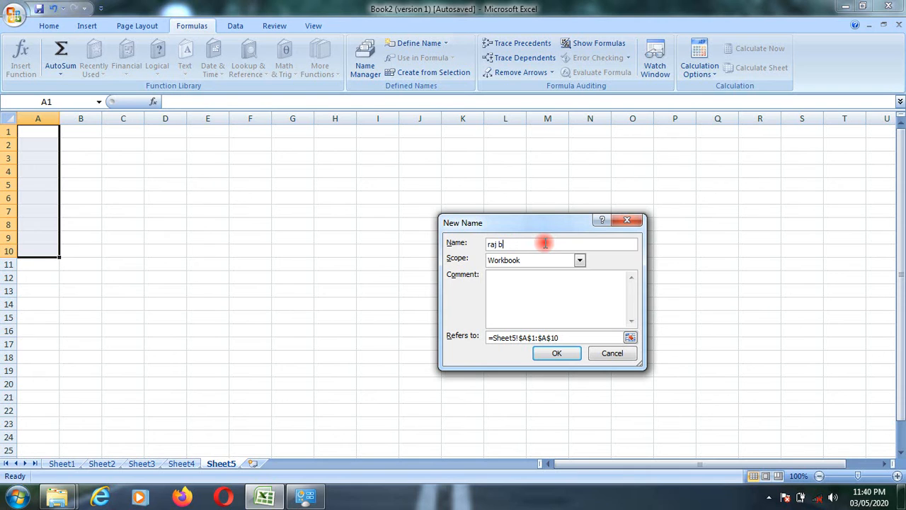
pyautogui.click(540, 352)
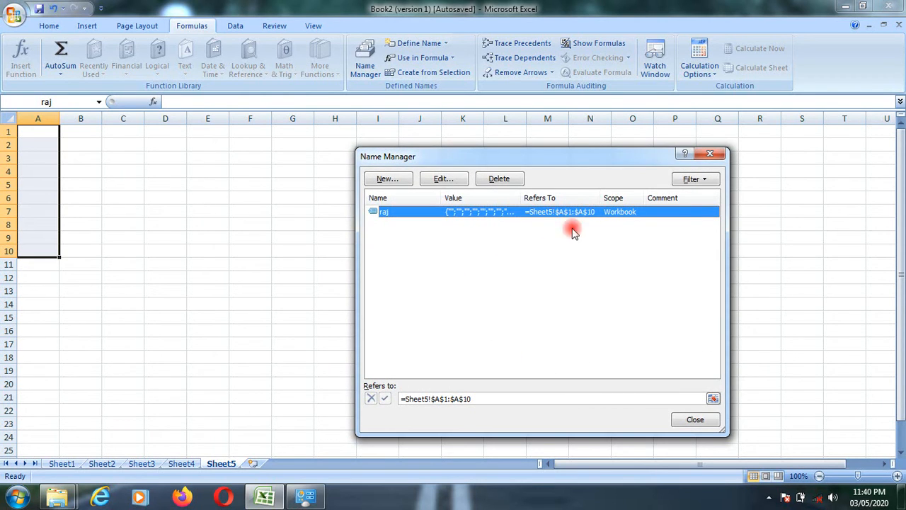
pyautogui.click(694, 421)
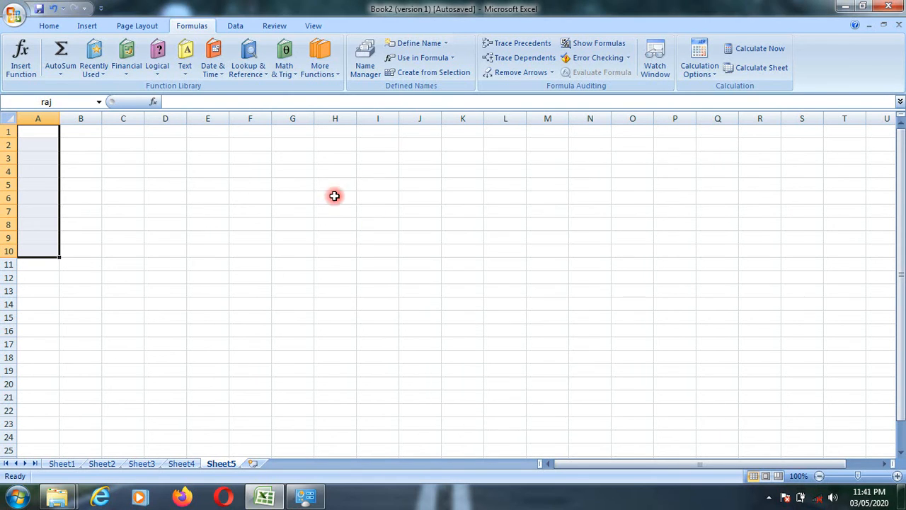
# Step: Create a second workbook-scoped name for the range C1:C10 in the Name Manager, using a different first name
pyautogui.click(127, 133)
pyautogui.moveTo(129, 131); pyautogui.dragTo(130, 249)
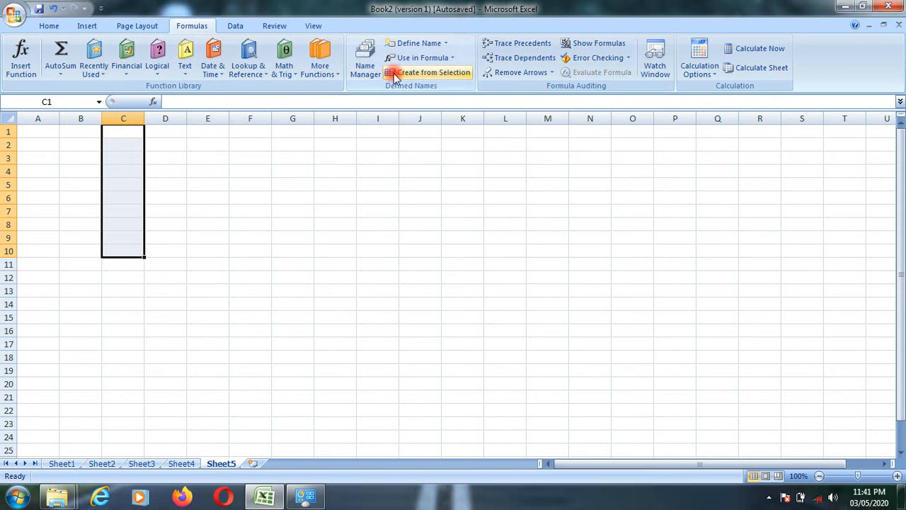
pyautogui.click(371, 69)
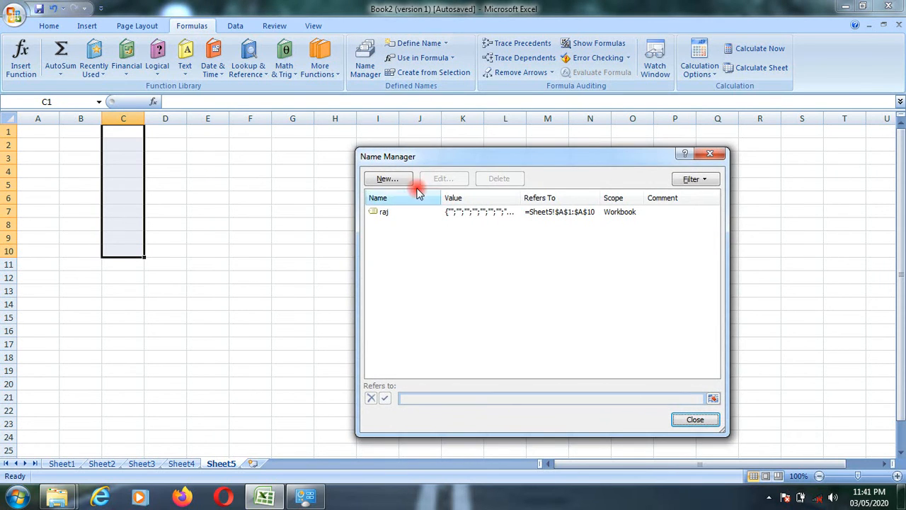
pyautogui.click(391, 180)
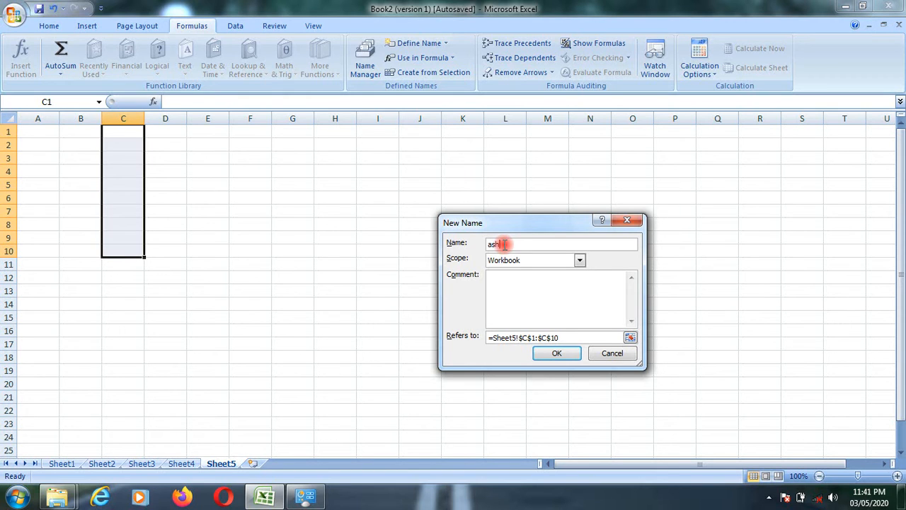
pyautogui.click(556, 355)
pyautogui.click(390, 223)
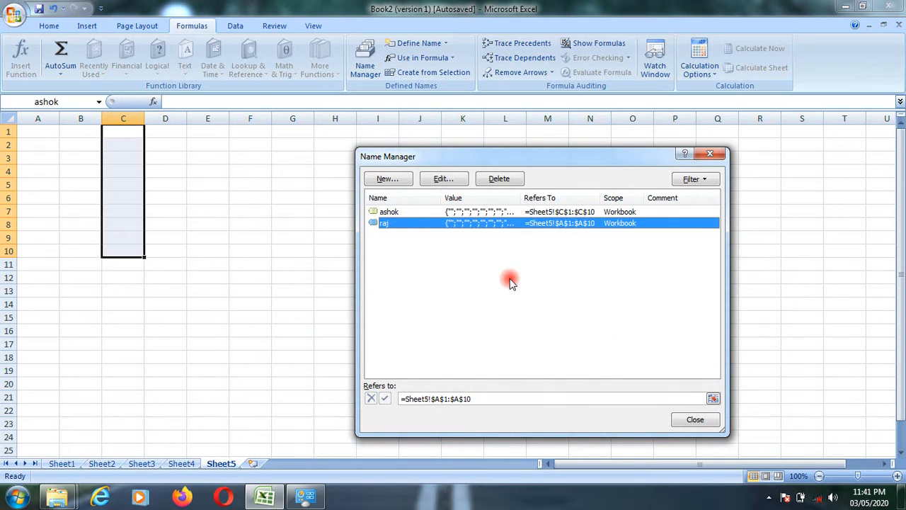
pyautogui.click(688, 421)
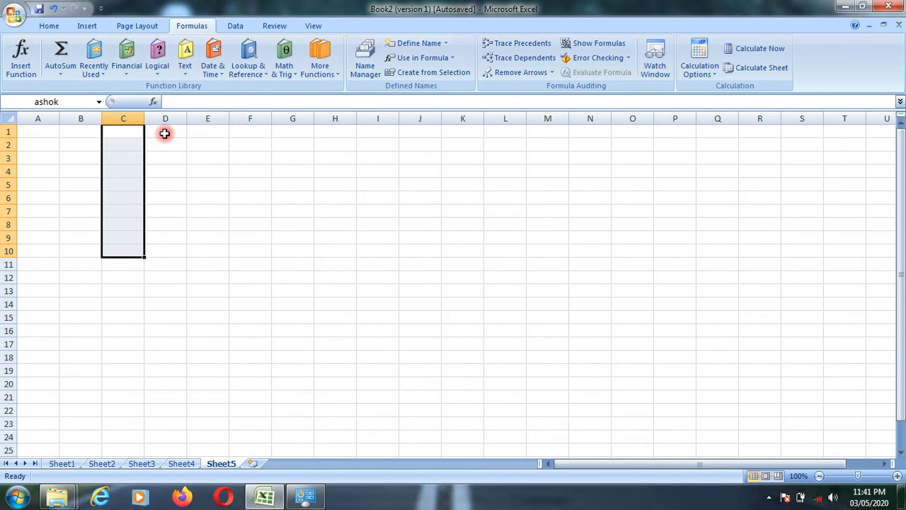
# Step: Fill A1:A10 with the values 45, 62, 17, 28, 29, 30, 12, 15, 25 and 25
pyautogui.click(164, 133)
pyautogui.click(42, 132)
pyautogui.write('45')
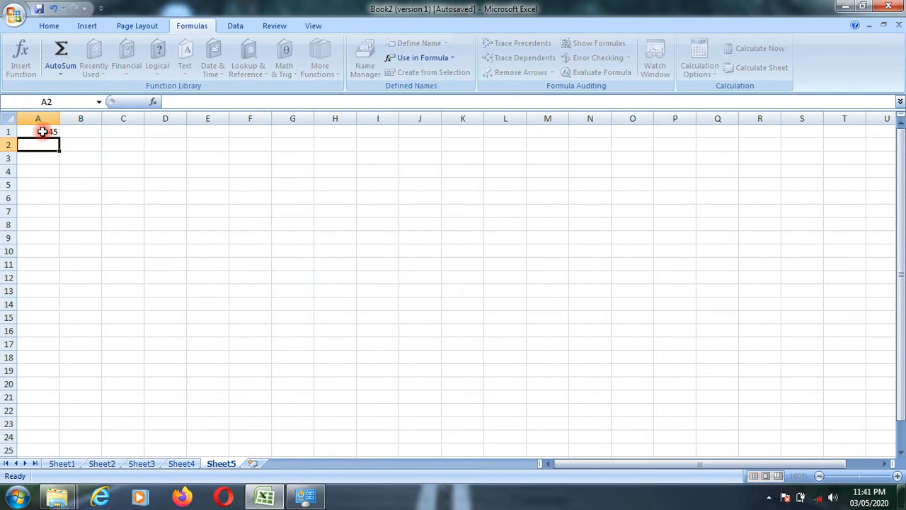
pyautogui.press('Return')
pyautogui.write('62')
pyautogui.press('Return')
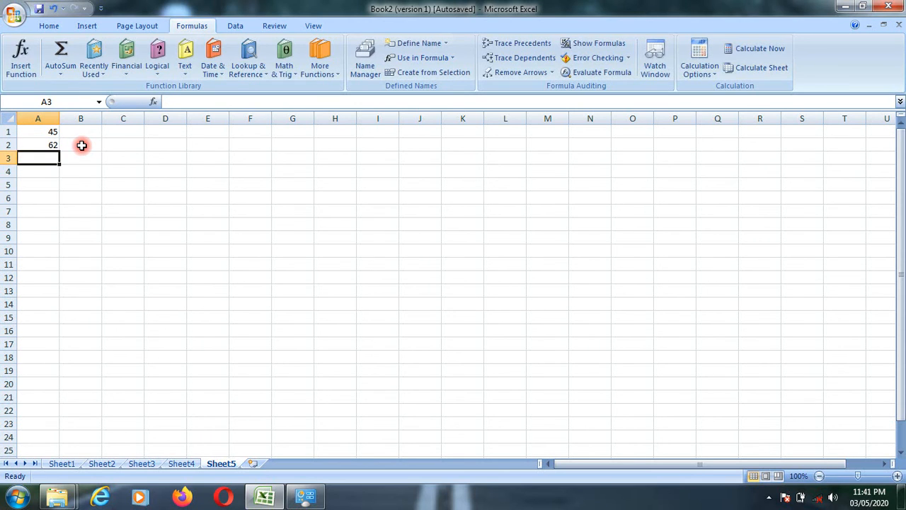
pyautogui.write('17')
pyautogui.press('Return')
pyautogui.write('28')
pyautogui.press('Return')
pyautogui.write('29')
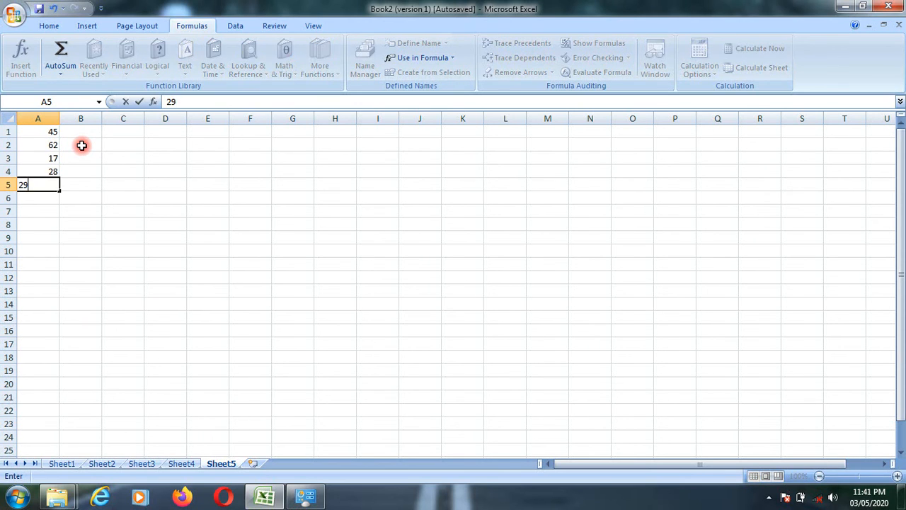
pyautogui.press('Return')
pyautogui.write('30')
pyautogui.press('Return')
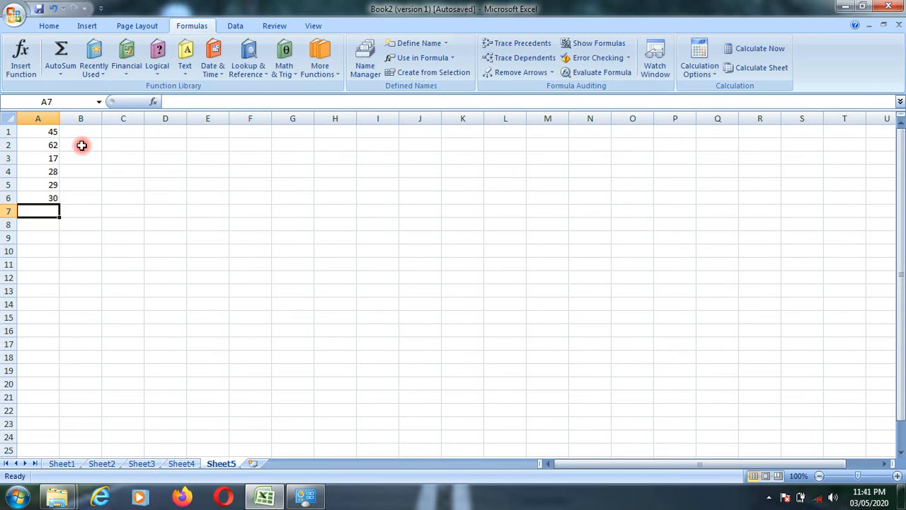
pyautogui.write('12')
pyautogui.press('Return')
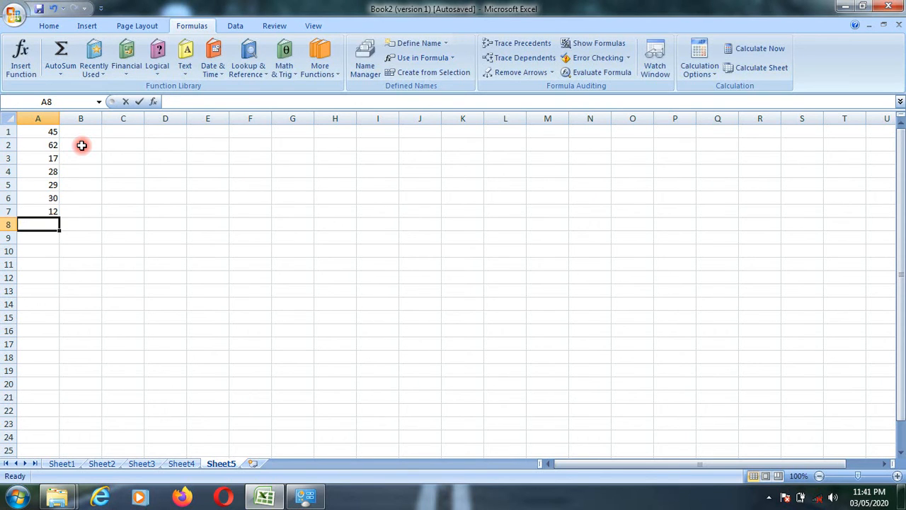
pyautogui.write('15')
pyautogui.press('Return')
pyautogui.write('25')
pyautogui.press('Return')
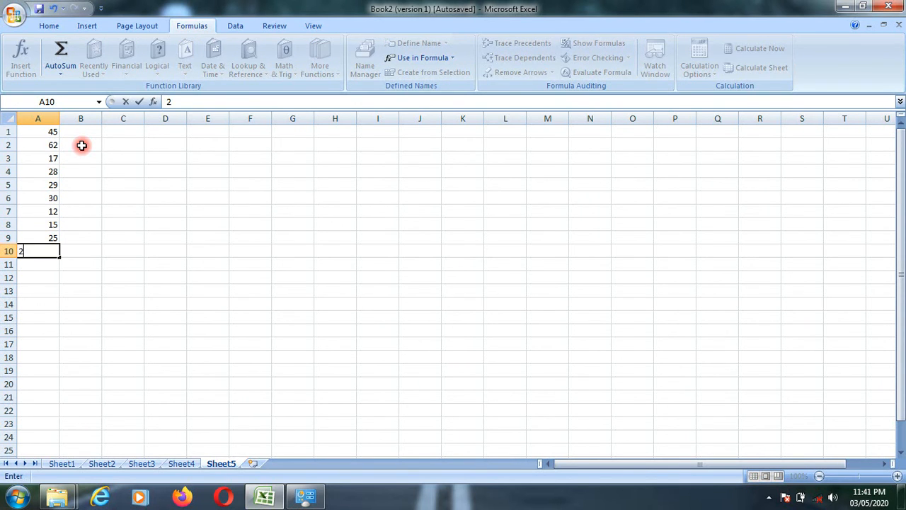
pyautogui.write('25')
pyautogui.press('Return')
# Step: Enter 65 in C1, 52 in C2 and 25 in each cell of C3:C7
pyautogui.press('Up')
pyautogui.press('Up')
pyautogui.hotkey('ctrl', 'Up')
pyautogui.press('Right')
pyautogui.press('Right')
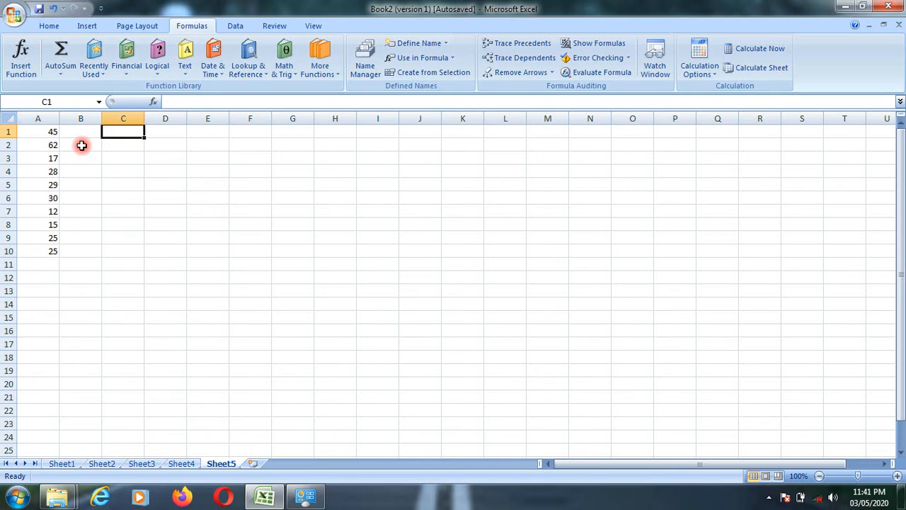
pyautogui.write('65')
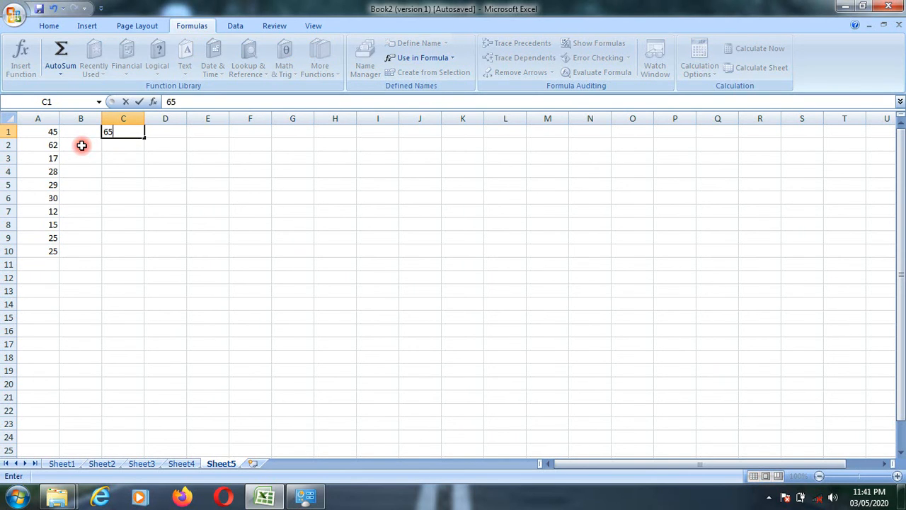
pyautogui.press('Return')
pyautogui.write('52')
pyautogui.press('Return')
pyautogui.write('25')
pyautogui.press('Return')
pyautogui.write('25')
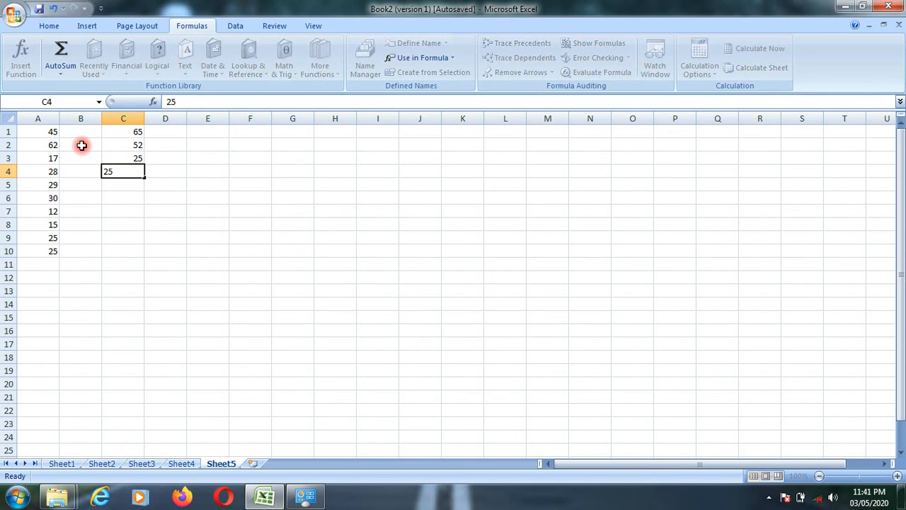
pyautogui.press('Return')
pyautogui.write('25')
pyautogui.press('Return')
pyautogui.write('25')
pyautogui.press('Return')
pyautogui.write('25')
pyautogui.press('Return')
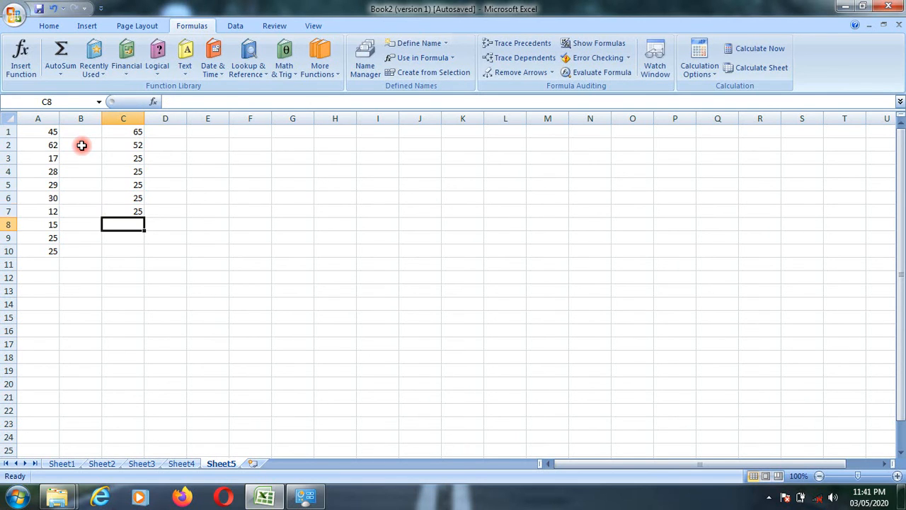
# Step: Replace the values in C3:C7 with 45, 78, 876, 95 and 41, and fill C8:C10 with 63, 56 and 23
pyautogui.press('Up')
pyautogui.press('Up')
pyautogui.press('Up')
pyautogui.press('Up')
pyautogui.press('Up')
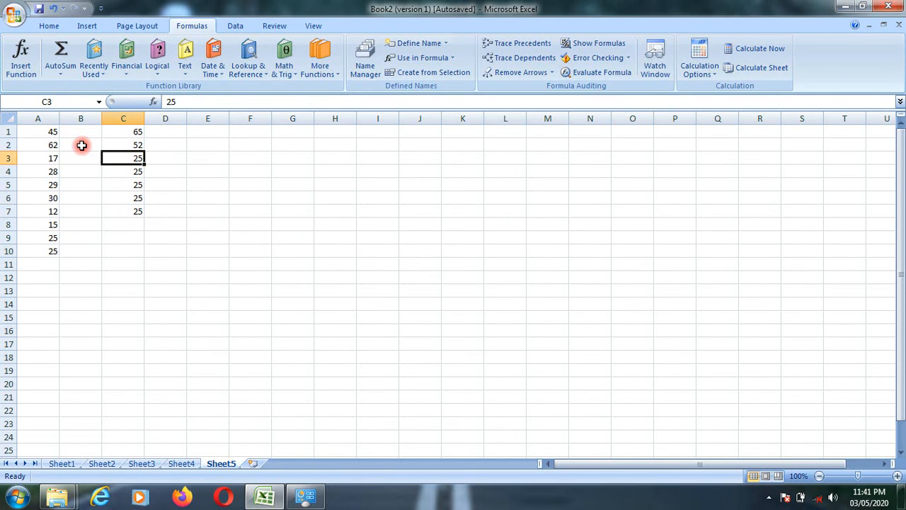
pyautogui.write('45')
pyautogui.press('Return')
pyautogui.write('78')
pyautogui.press('Return')
pyautogui.write('87')
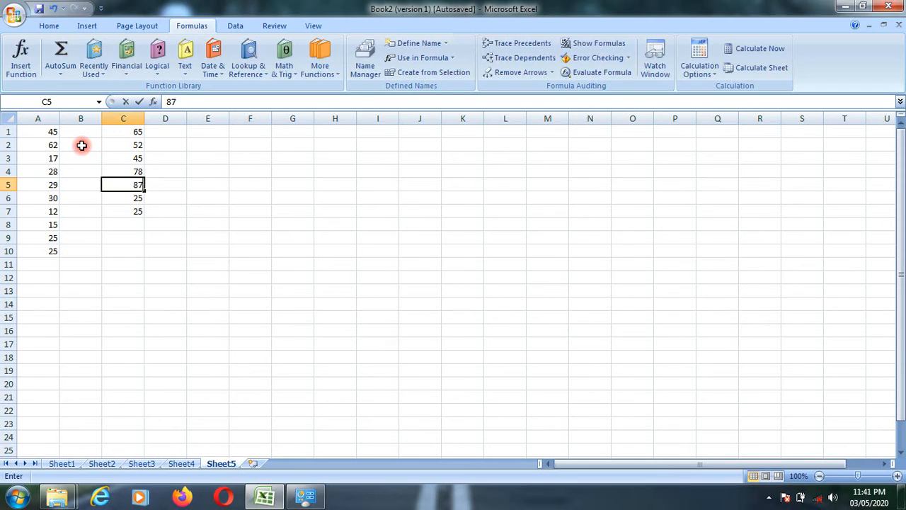
pyautogui.write('6')
pyautogui.press('Return')
pyautogui.write('95')
pyautogui.press('Return')
pyautogui.write('41')
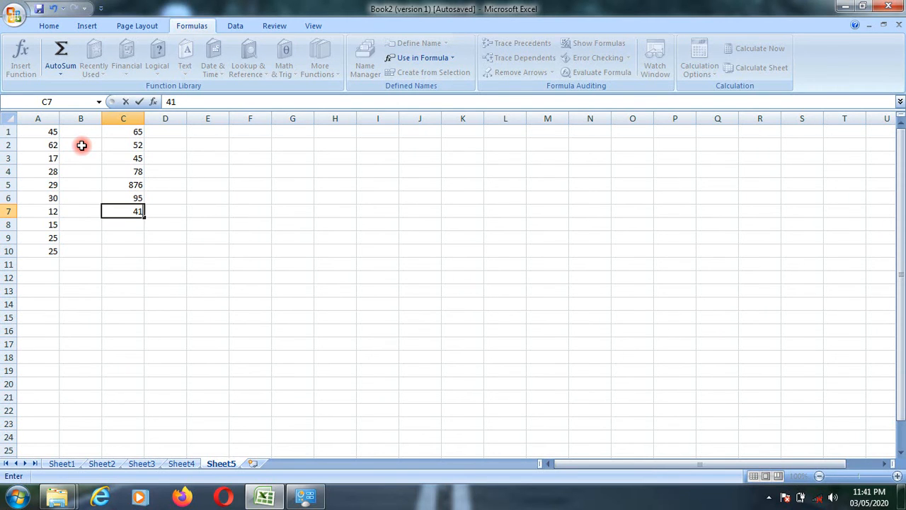
pyautogui.press('Return')
pyautogui.write('63')
pyautogui.press('Return')
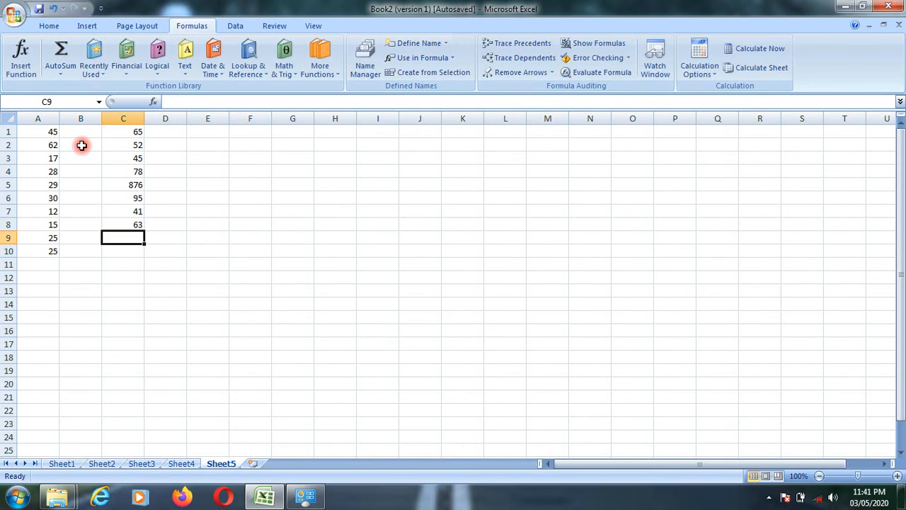
pyautogui.write('56')
pyautogui.press('Return')
pyautogui.write('23')
pyautogui.press('Return')
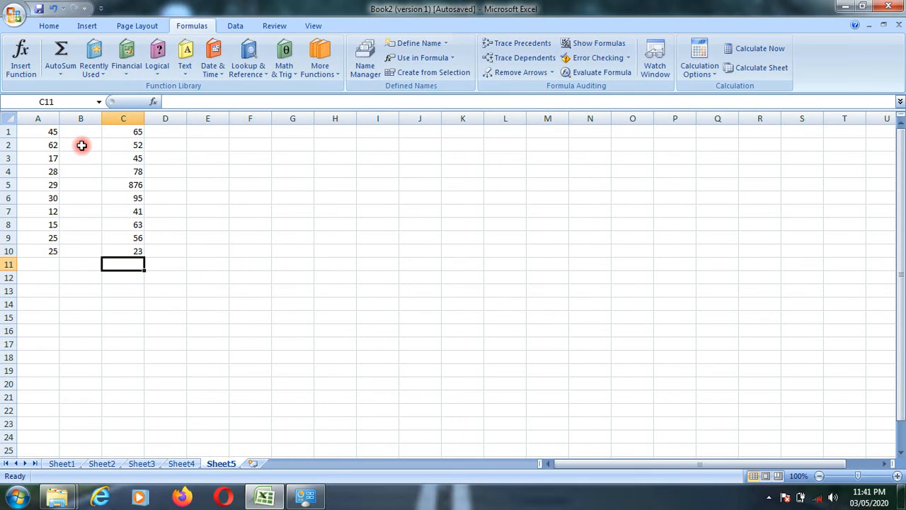
# Step: Enter the formula =A1-C1 in E1 and fill it down through E10
pyautogui.press('Up')
pyautogui.press('Up')
pyautogui.press('Up')
pyautogui.press('Up')
pyautogui.press('Up')
pyautogui.press('Up')
pyautogui.press('Up')
pyautogui.press('Up')
pyautogui.press('Up')
pyautogui.press('Up')
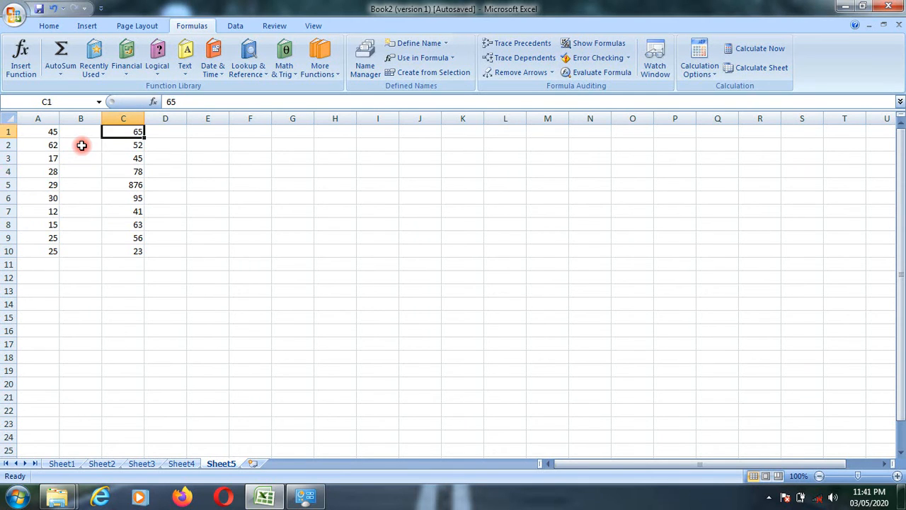
pyautogui.press('Right')
pyautogui.press('Right')
pyautogui.write('=')
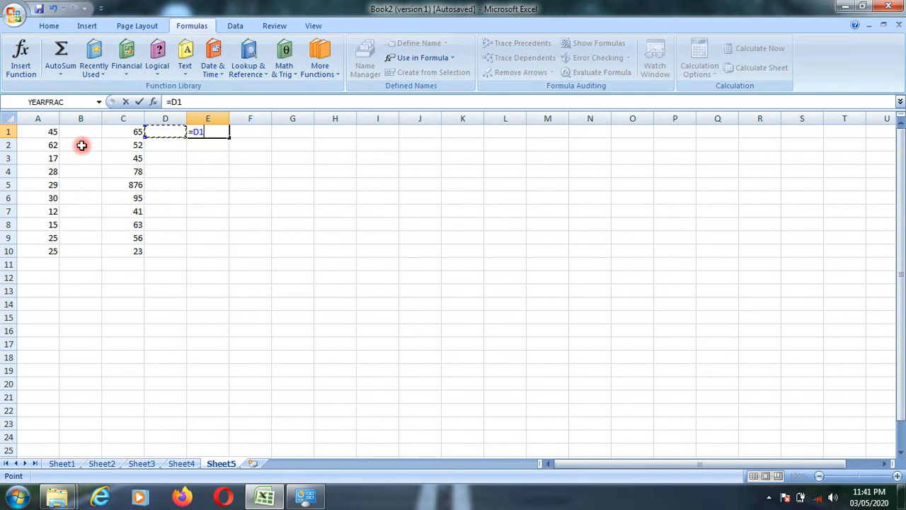
pyautogui.press('Left')
pyautogui.press('Left')
pyautogui.press('Left')
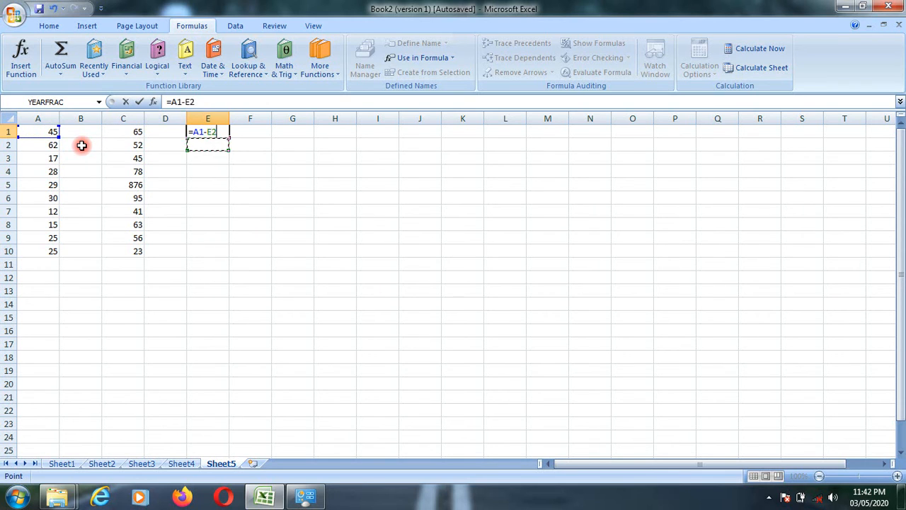
pyautogui.hotkey('ctrl', 'Return')
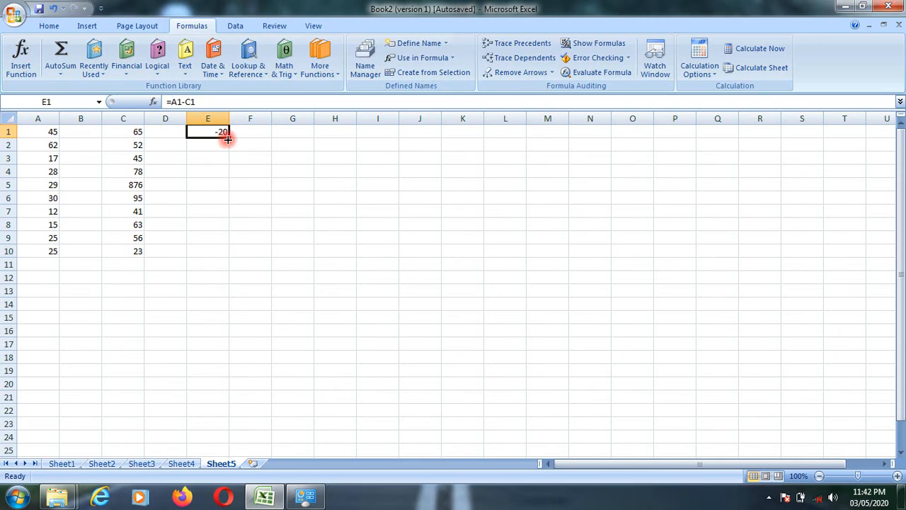
pyautogui.moveTo(225, 140); pyautogui.dragTo(225, 257)
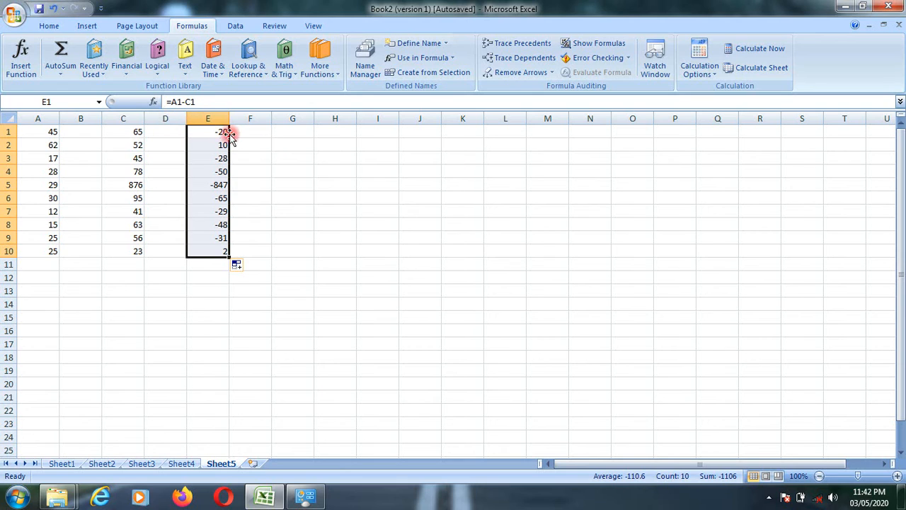
pyautogui.click(289, 131)
pyautogui.write('=')
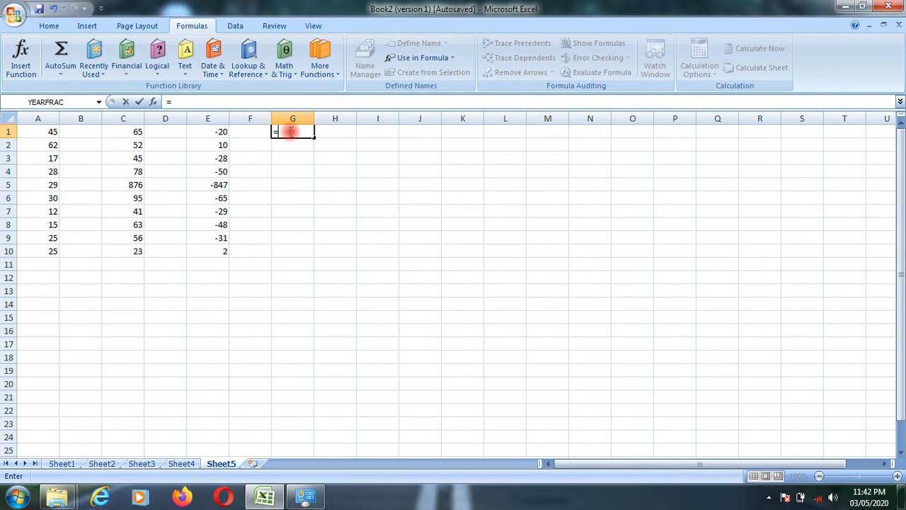
pyautogui.write('ra')
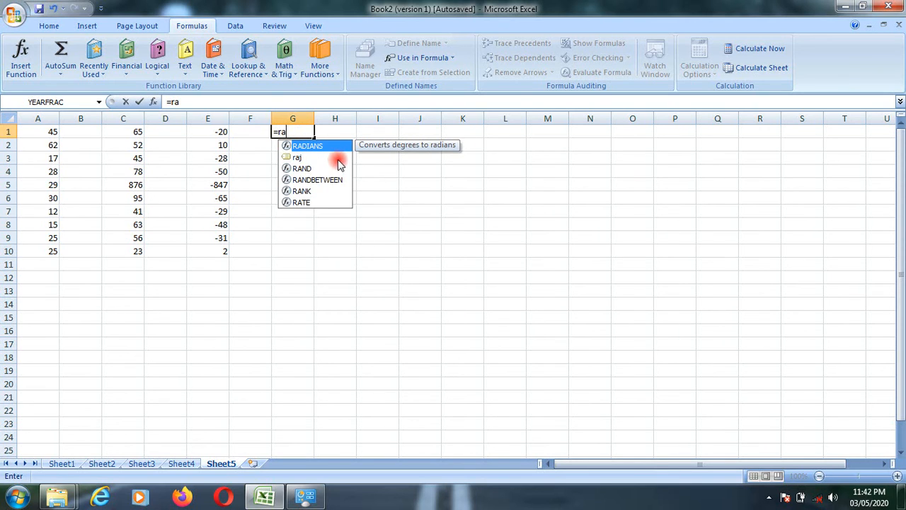
pyautogui.press('BackSpace')
pyautogui.press('BackSpace')
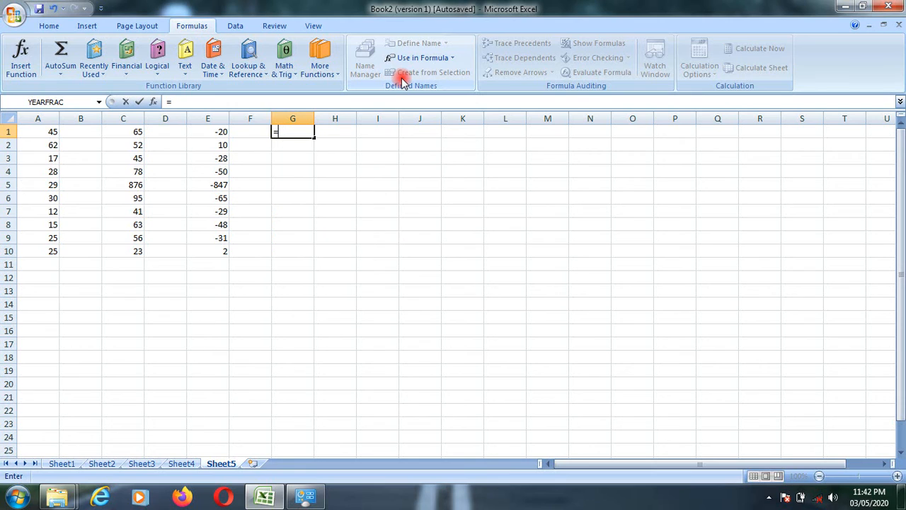
pyautogui.write('ra')
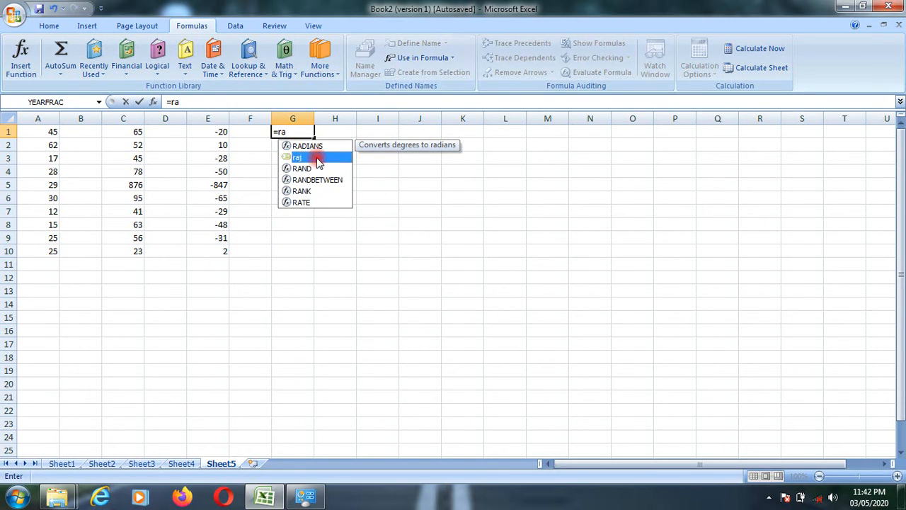
pyautogui.doubleClick(318, 157)
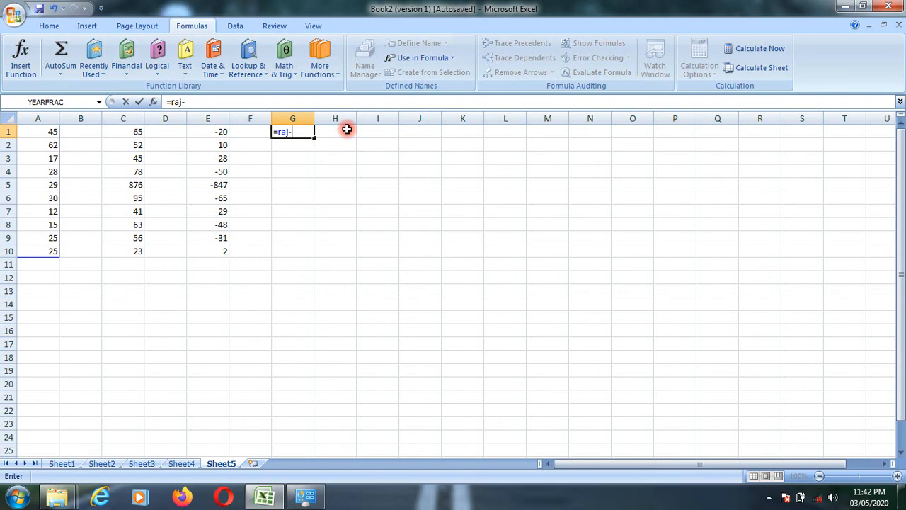
pyautogui.write('b')
pyautogui.press('BackSpace')
pyautogui.press('Escape')
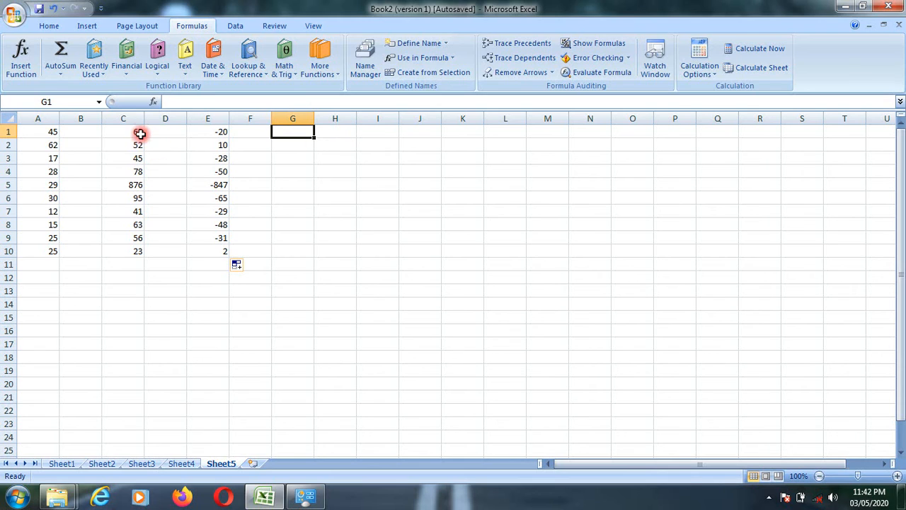
# Step: Check the name of C1:C10 and enter a formula in G1 subtracting that named range from the named range A1:A10
pyautogui.moveTo(139, 134); pyautogui.dragTo(139, 247)
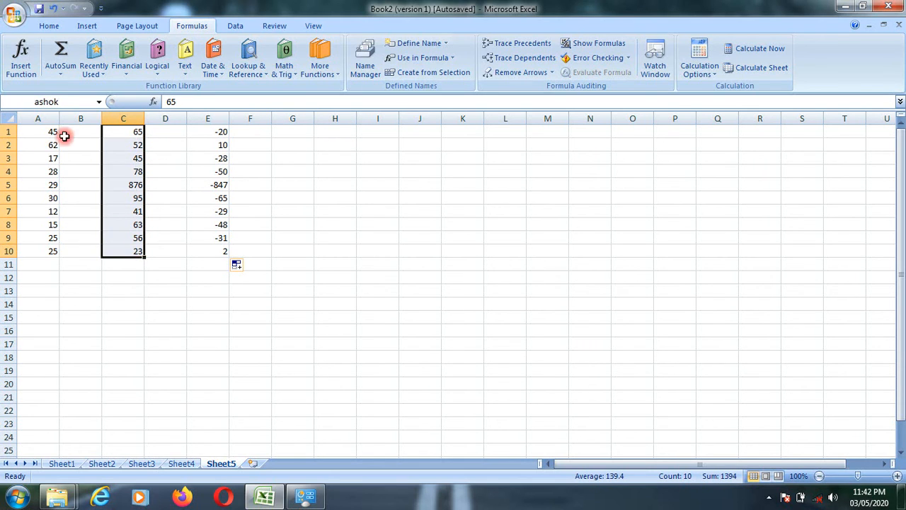
pyautogui.click(314, 130)
pyautogui.write('=r')
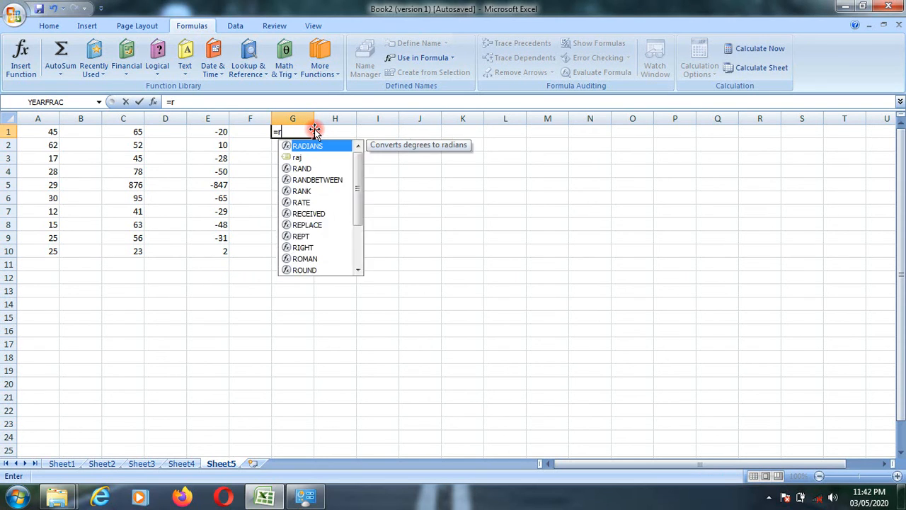
pyautogui.write('aj-')
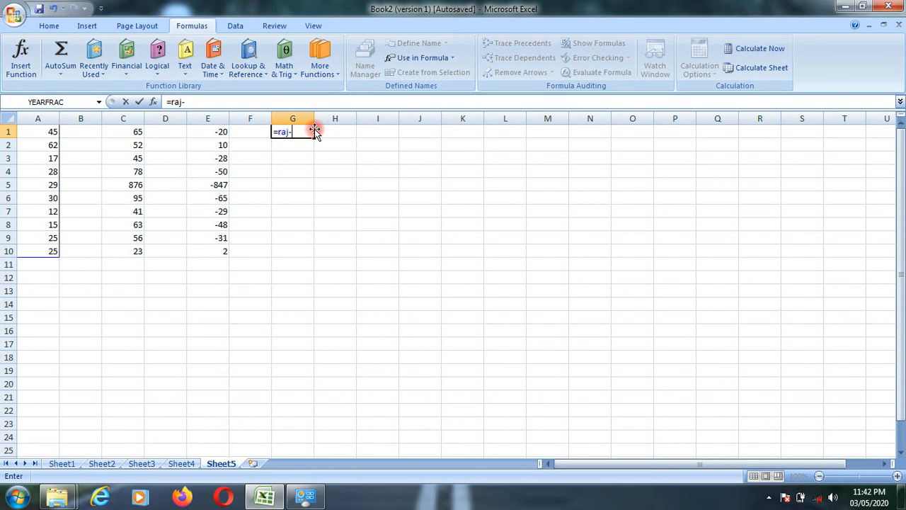
pyautogui.write('ashok')
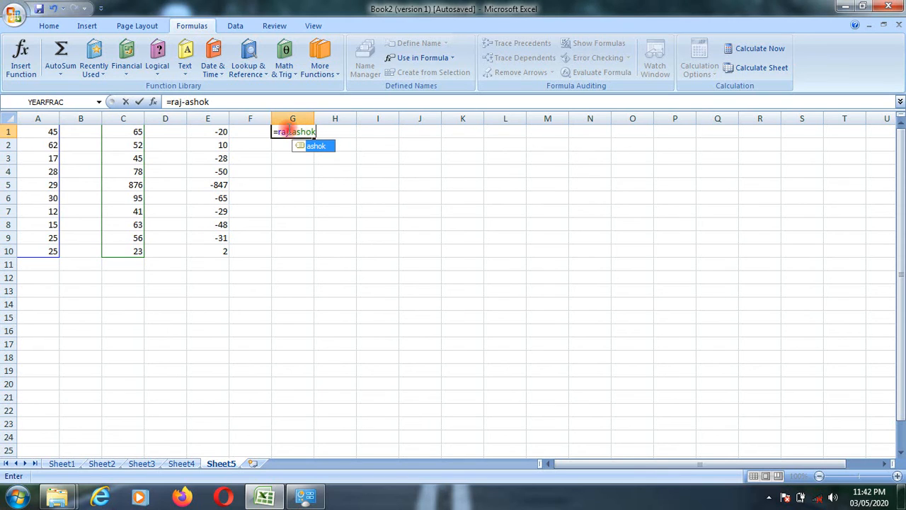
pyautogui.doubleClick(317, 146)
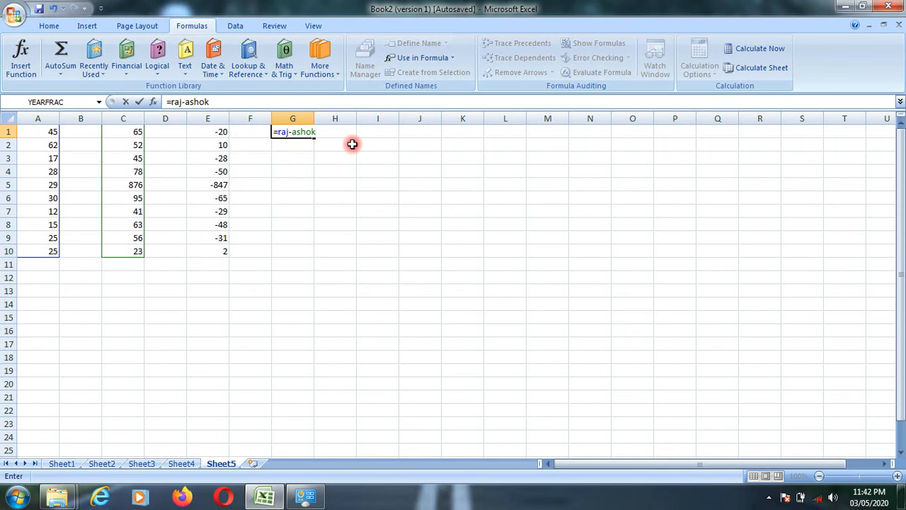
pyautogui.press('Return')
# Step: Compare the named-range formula in G1 with the cell-reference formulas in several cells of E1:E10
pyautogui.click(292, 119)
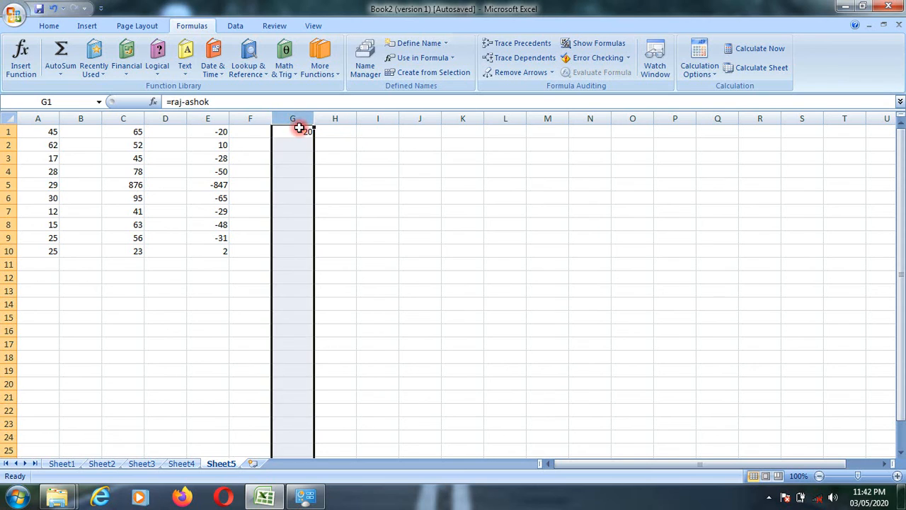
pyautogui.click(289, 133)
pyautogui.click(210, 132)
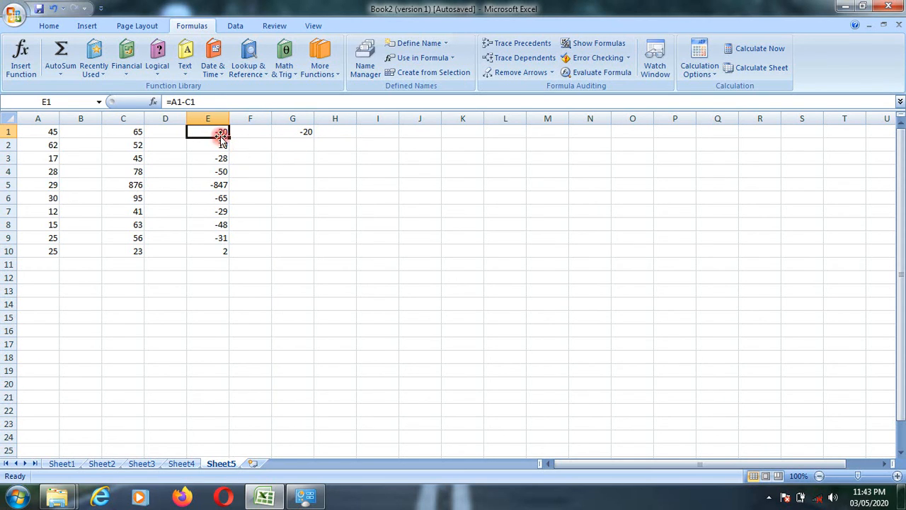
pyautogui.click(216, 147)
pyautogui.click(220, 171)
pyautogui.click(218, 185)
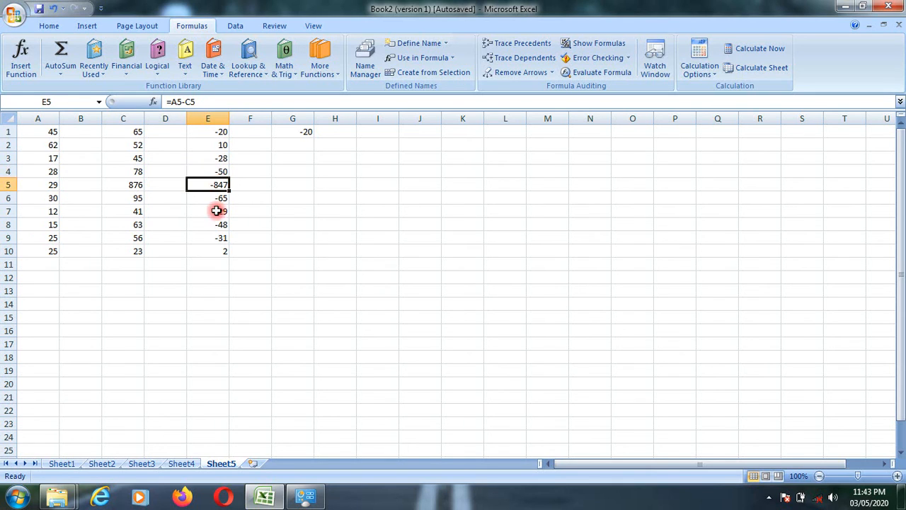
pyautogui.click(219, 250)
pyautogui.click(219, 131)
pyautogui.click(218, 143)
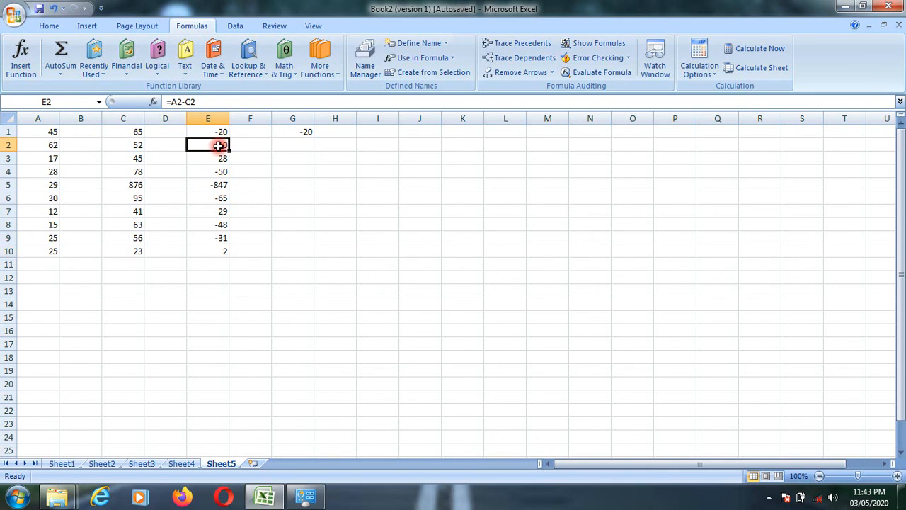
pyautogui.click(221, 185)
pyautogui.click(222, 239)
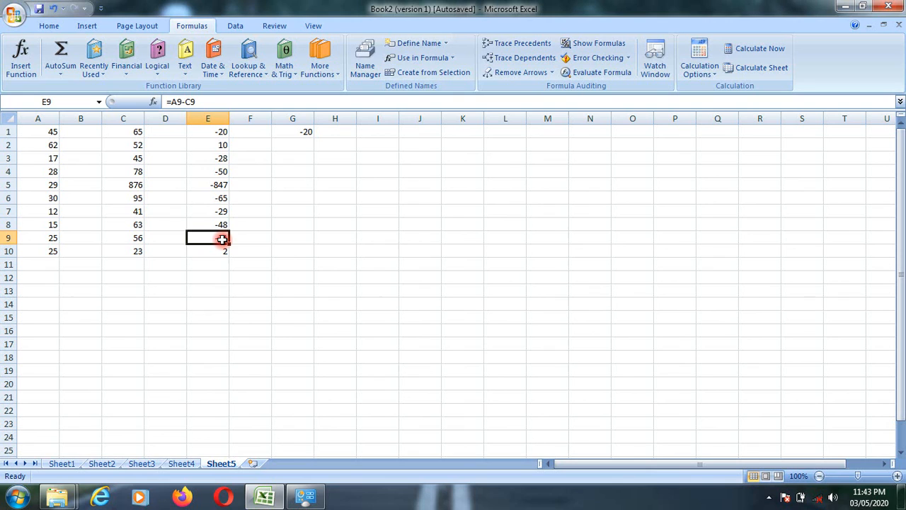
pyautogui.moveTo(222, 130); pyautogui.dragTo(222, 146)
pyautogui.click(220, 145)
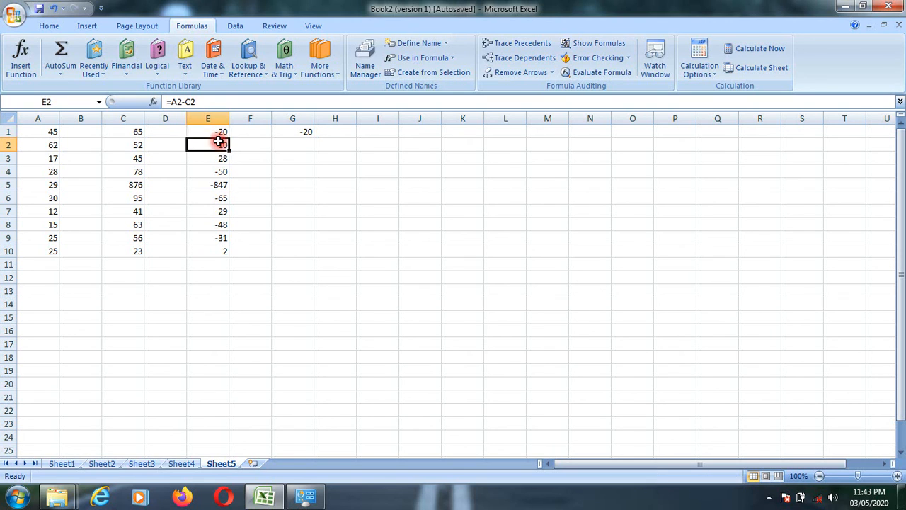
pyautogui.click(220, 158)
pyautogui.click(221, 222)
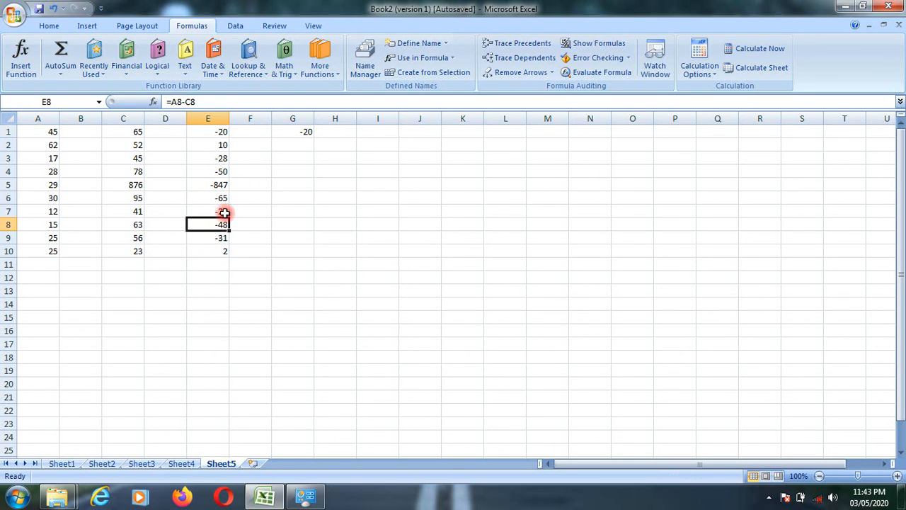
# Step: Fill the named-range subtraction formula from G1 down through G10
pyautogui.click(298, 133)
pyautogui.moveTo(312, 135); pyautogui.dragTo(302, 259)
pyautogui.click(357, 215)
# Step: Go through the cells of G1:G10 to examine the named-range formula in each row
pyautogui.click(299, 211)
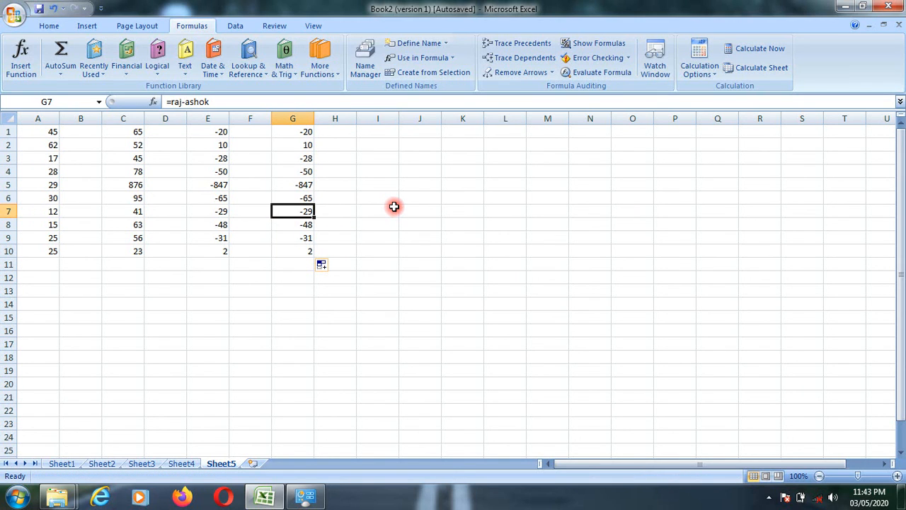
pyautogui.press('Up')
pyautogui.press('Up')
pyautogui.press('Up')
pyautogui.press('Up')
pyautogui.press('Up')
pyautogui.press('Up')
pyautogui.press('Down')
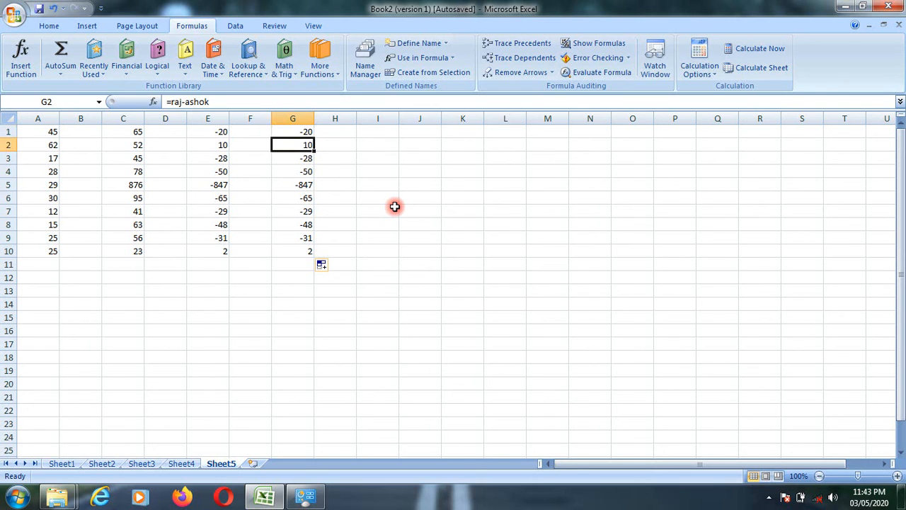
pyautogui.press('Down')
pyautogui.press('Down')
pyautogui.press('Down')
pyautogui.press('Down')
pyautogui.press('Down')
pyautogui.press('Down')
pyautogui.press('Down')
pyautogui.press('Down')
pyautogui.press('Up')
pyautogui.press('Up')
pyautogui.press('Up')
pyautogui.press('Up')
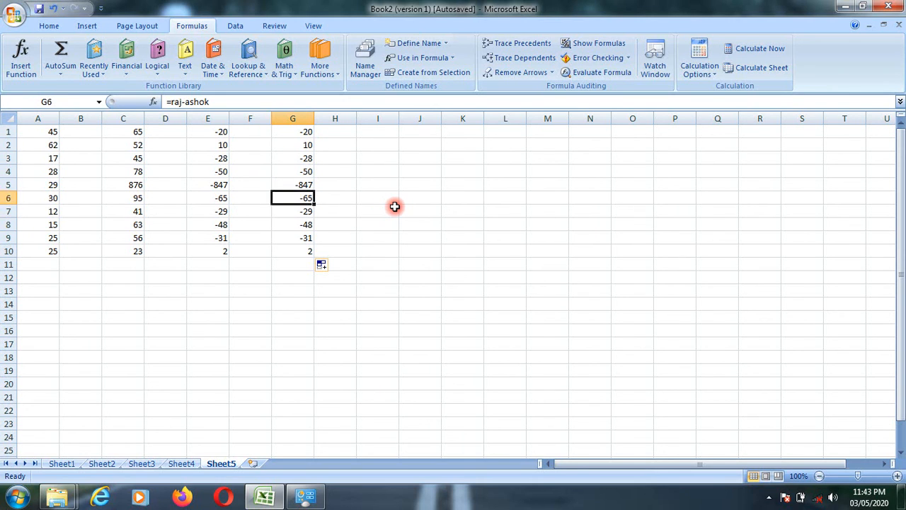
# Step: Return to the first rows of column G and compare the named-range formula in G1 with the cell-reference formula in E1
pyautogui.press('Up')
pyautogui.press('Up')
pyautogui.press('Up')
pyautogui.press('Up')
pyautogui.press('Up')
pyautogui.press('Down')
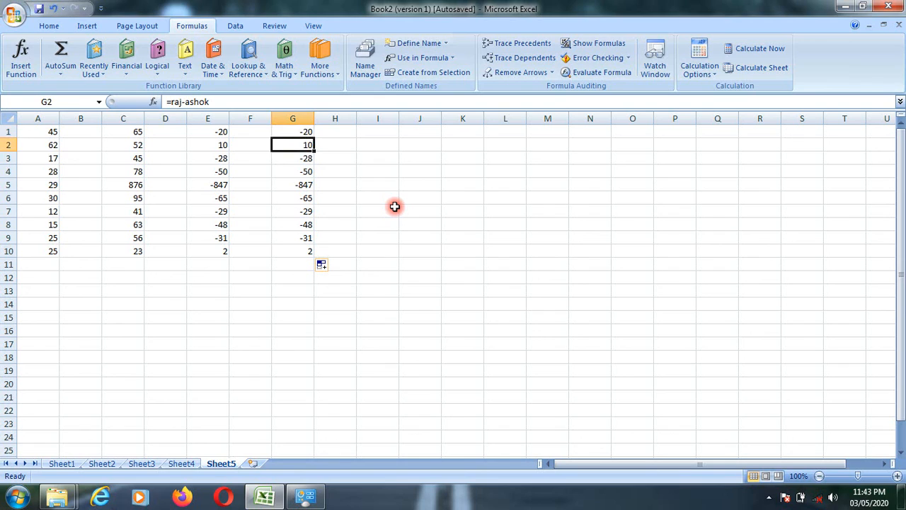
pyautogui.press('Up')
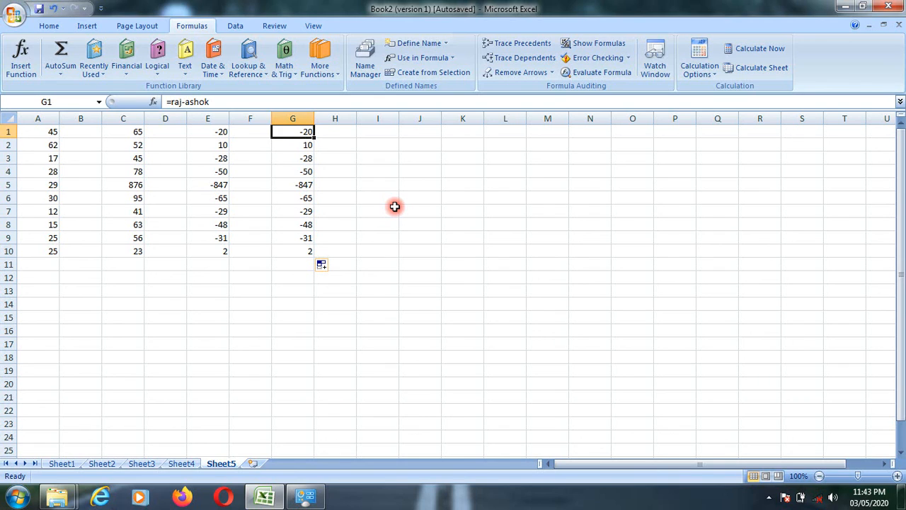
pyautogui.press('Left')
pyautogui.press('Left')
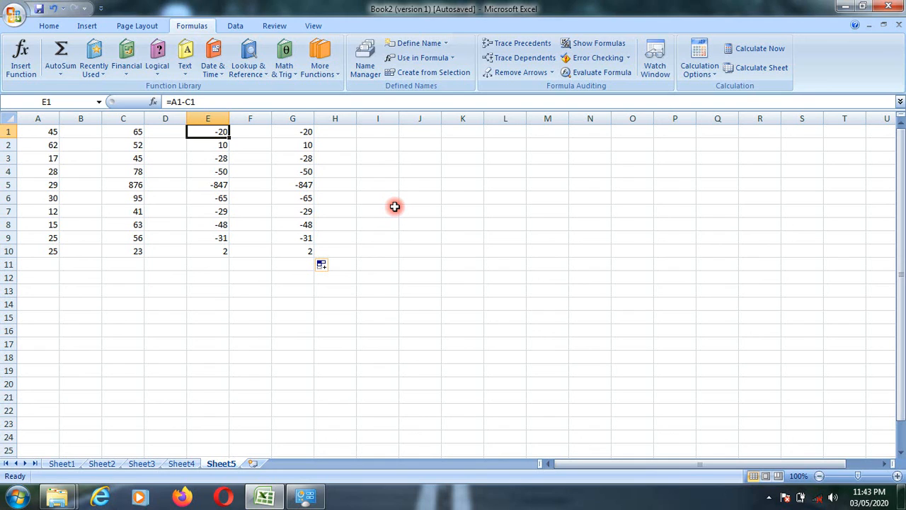
pyautogui.press('Right')
pyautogui.press('Right')
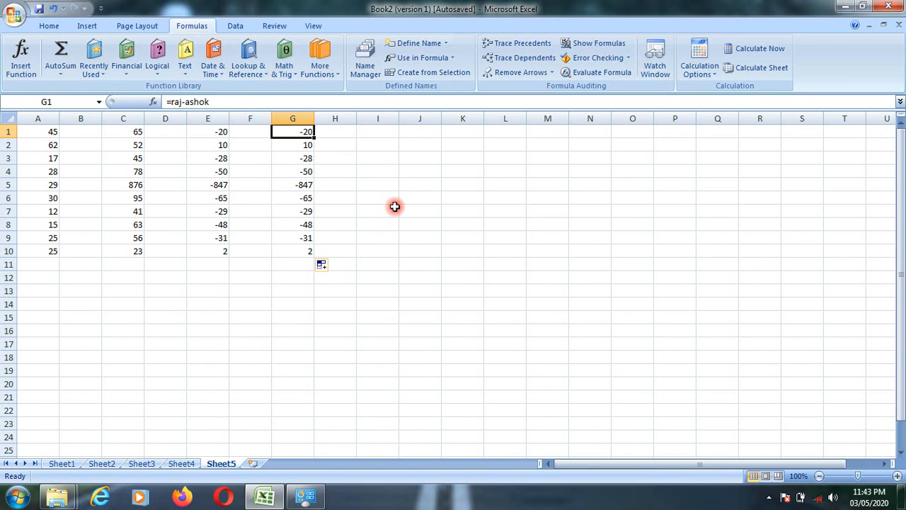
# Step: Review the named-range formula in each cell from G1 down to G9, and back up to G2
pyautogui.press('Down')
pyautogui.press('Down')
pyautogui.press('Down')
pyautogui.press('Down')
pyautogui.press('Down')
pyautogui.press('Down')
pyautogui.press('Down')
pyautogui.press('Down')
pyautogui.press('Down')
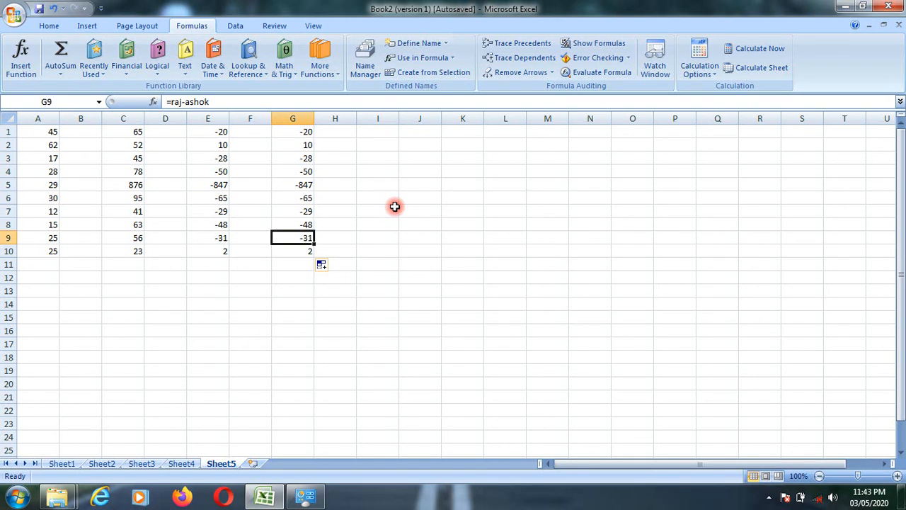
pyautogui.press('Up')
pyautogui.press('Up')
pyautogui.press('Up')
pyautogui.press('Up')
pyautogui.press('Up')
pyautogui.press('Up')
pyautogui.press('Up')
pyautogui.press('Up')
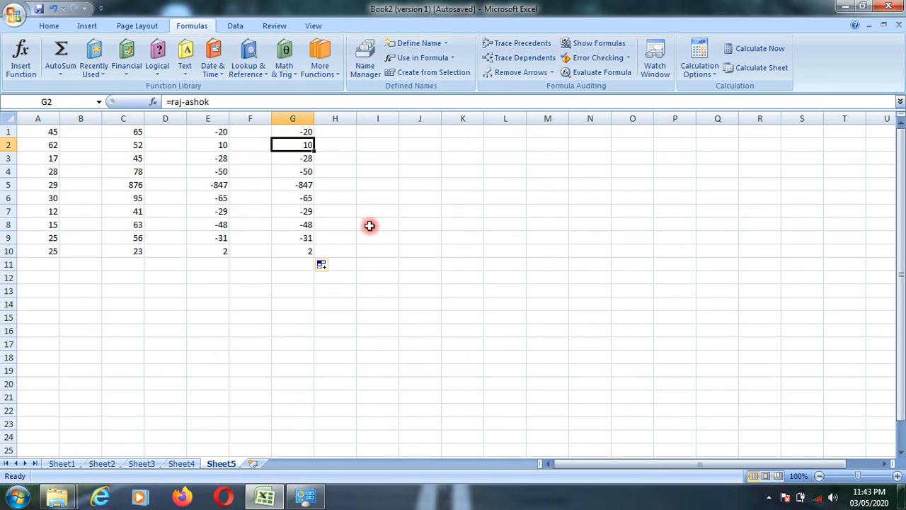
# Step: Select G1:G10 to highlight all the results of the named-range subtraction
pyautogui.moveTo(302, 135); pyautogui.dragTo(296, 257)
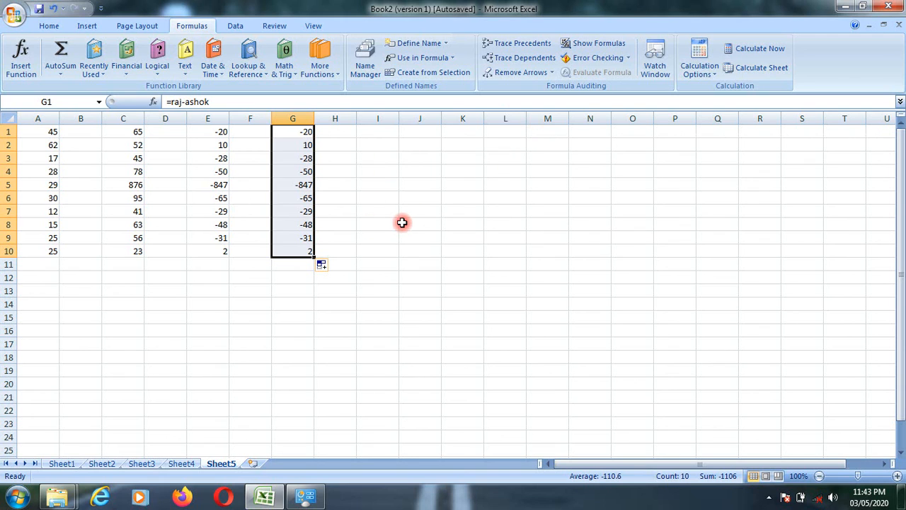
pyautogui.scroll(-1, 404, 218)
pyautogui.scroll(1, 404, 218)
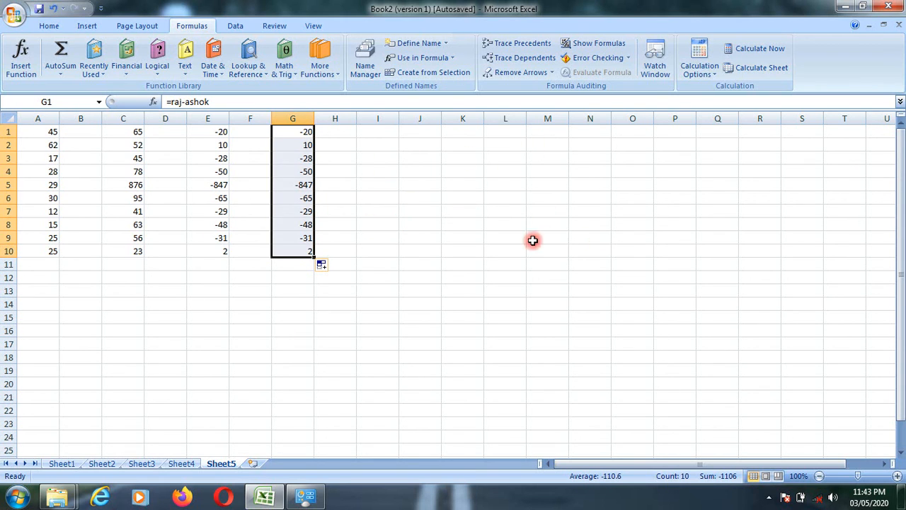